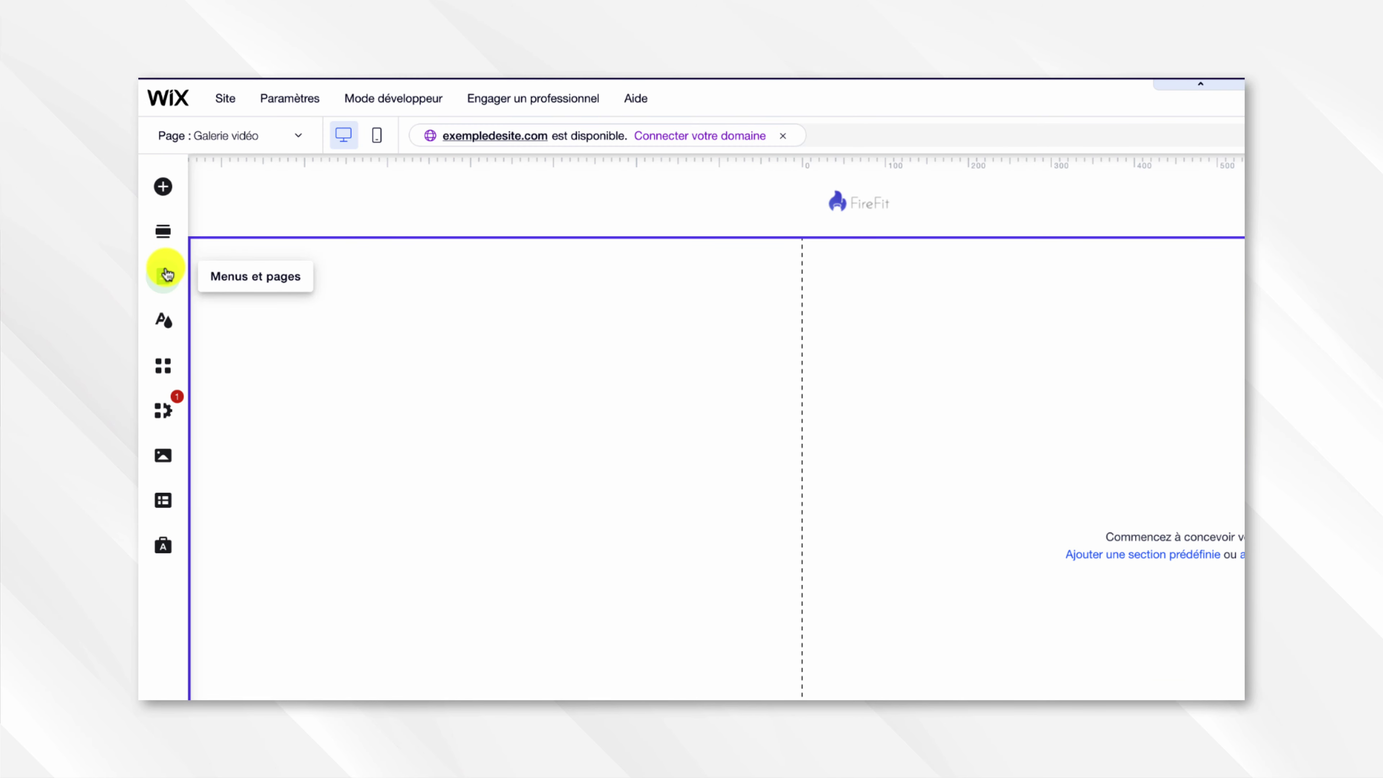
# - Add a blank page to the site menu and name it Vidéo
pyautogui.click(165, 274)
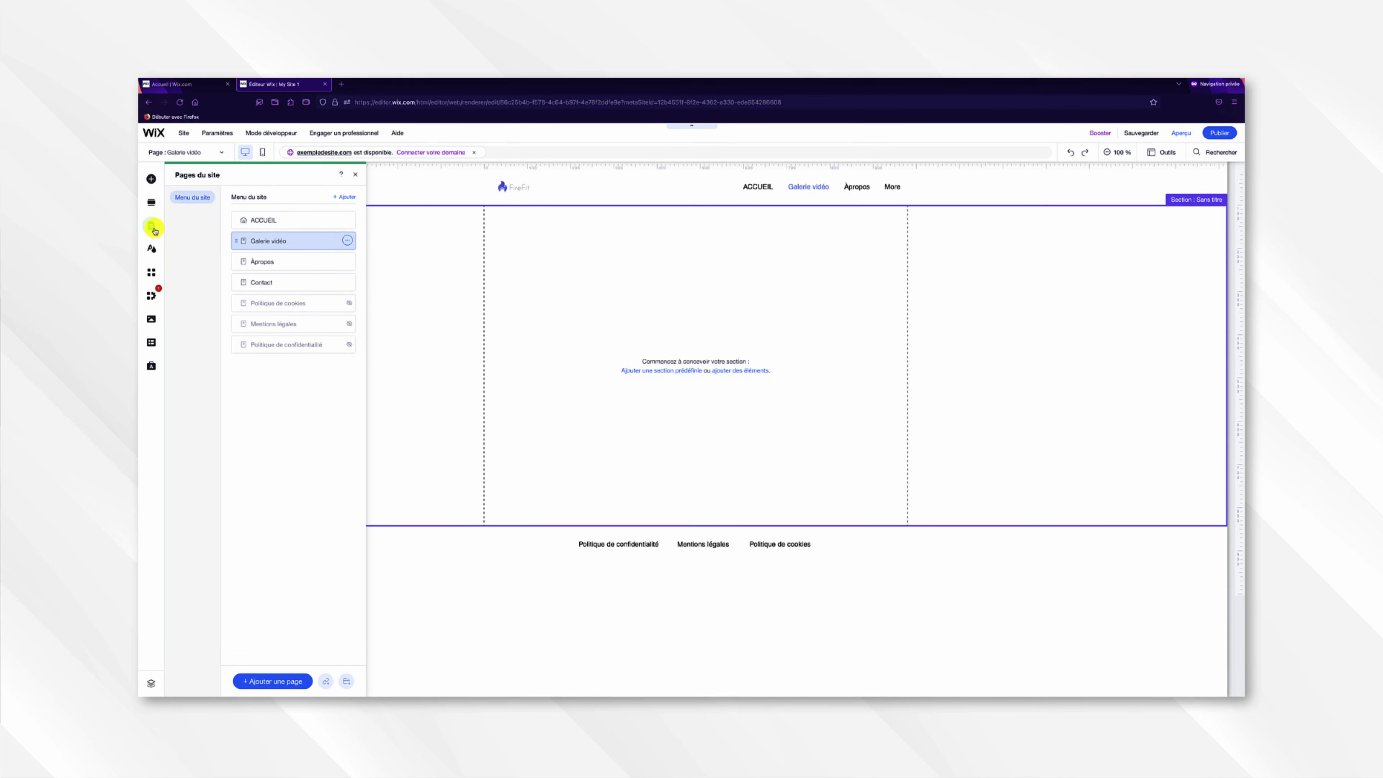
pyautogui.click(297, 684)
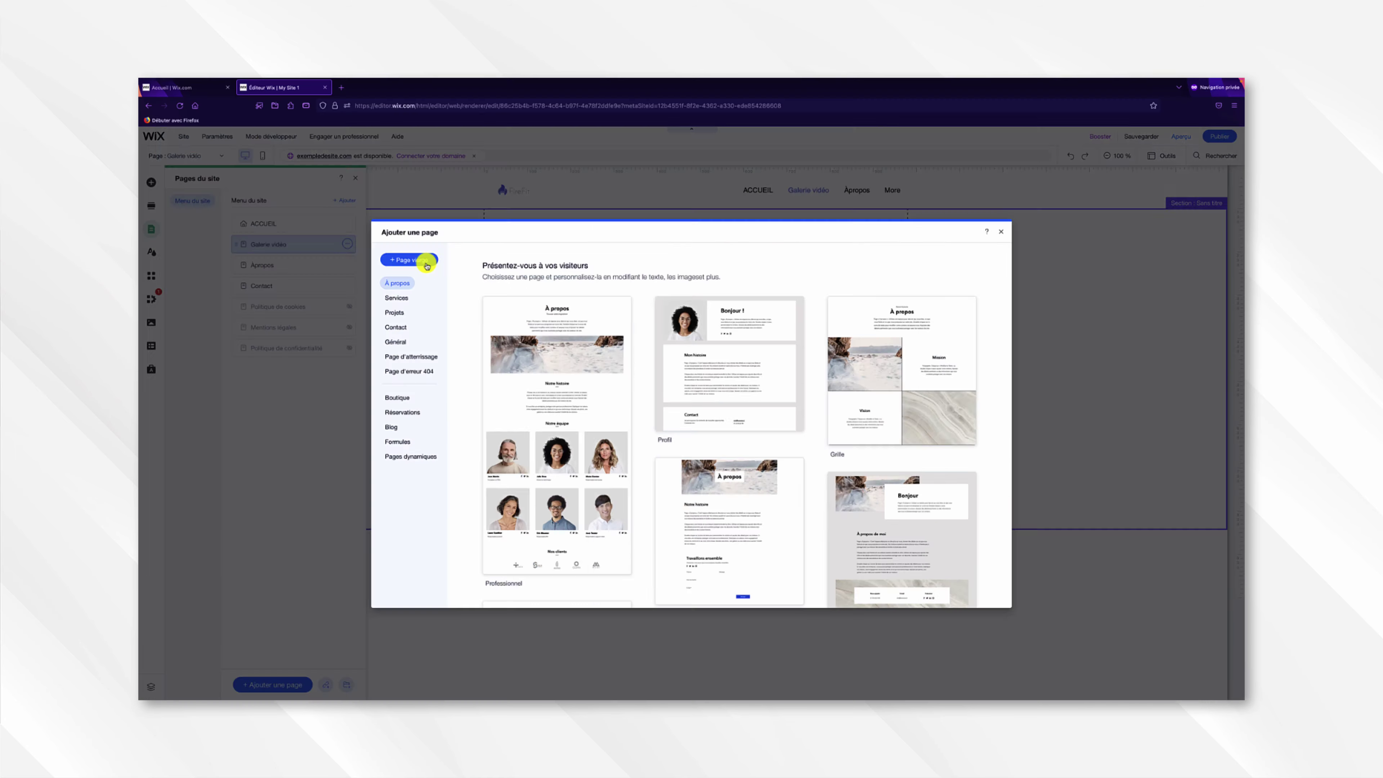
pyautogui.click(256, 144)
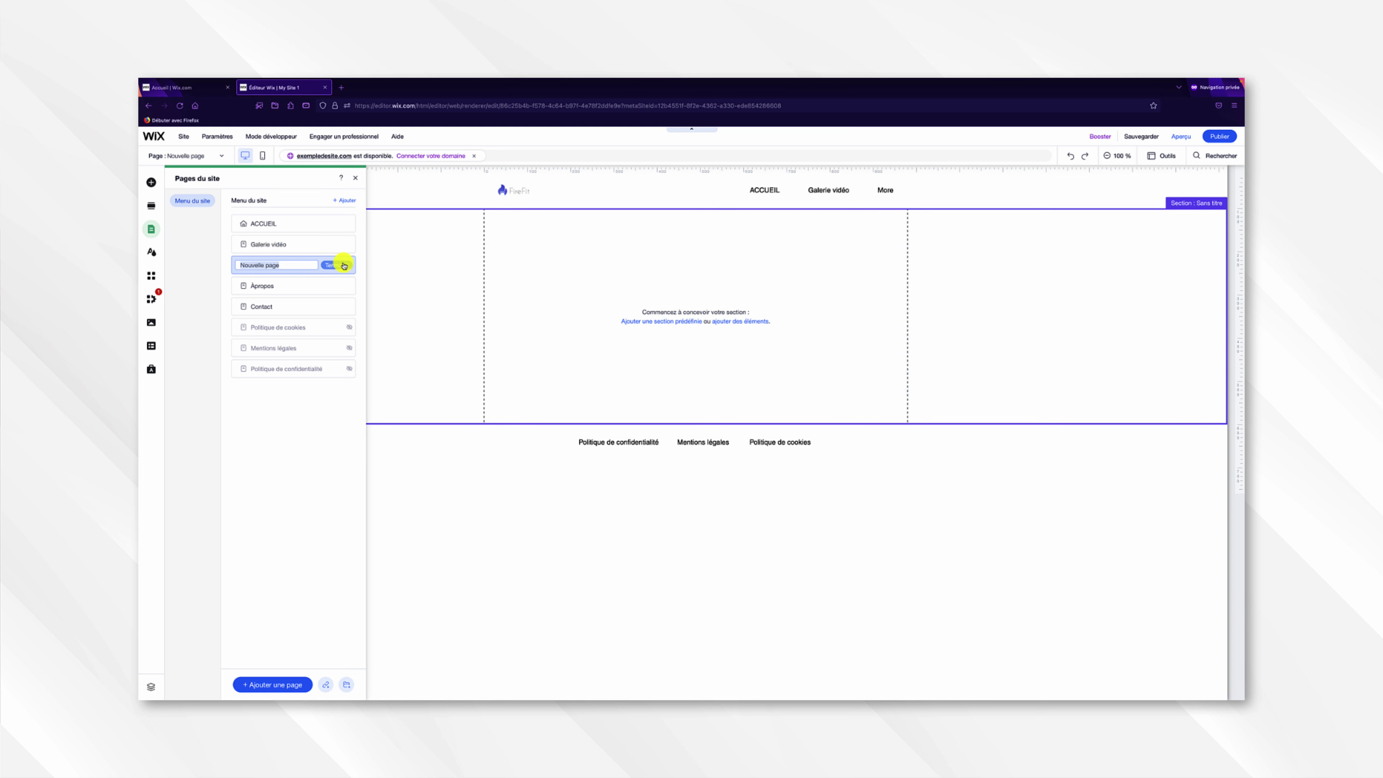
pyautogui.write('Vidéo')
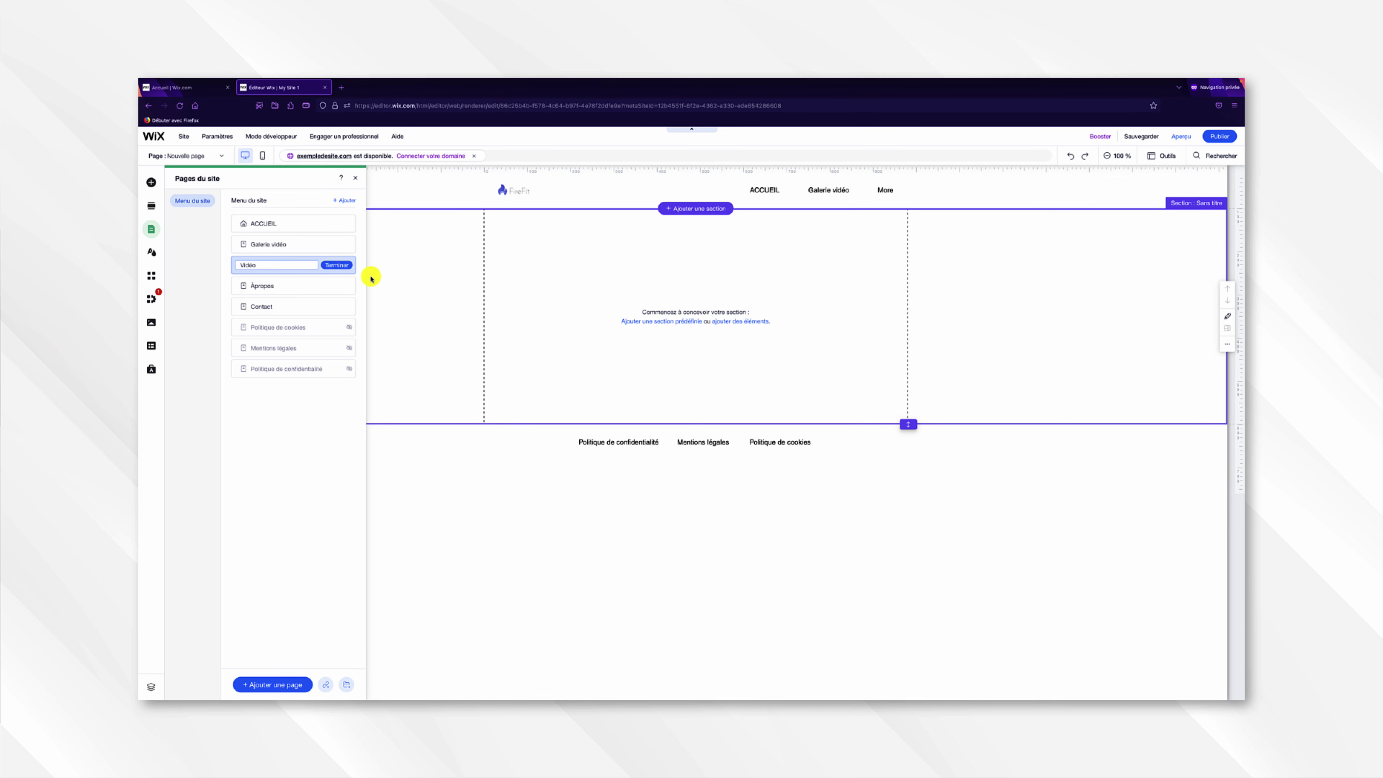
pyautogui.click(346, 267)
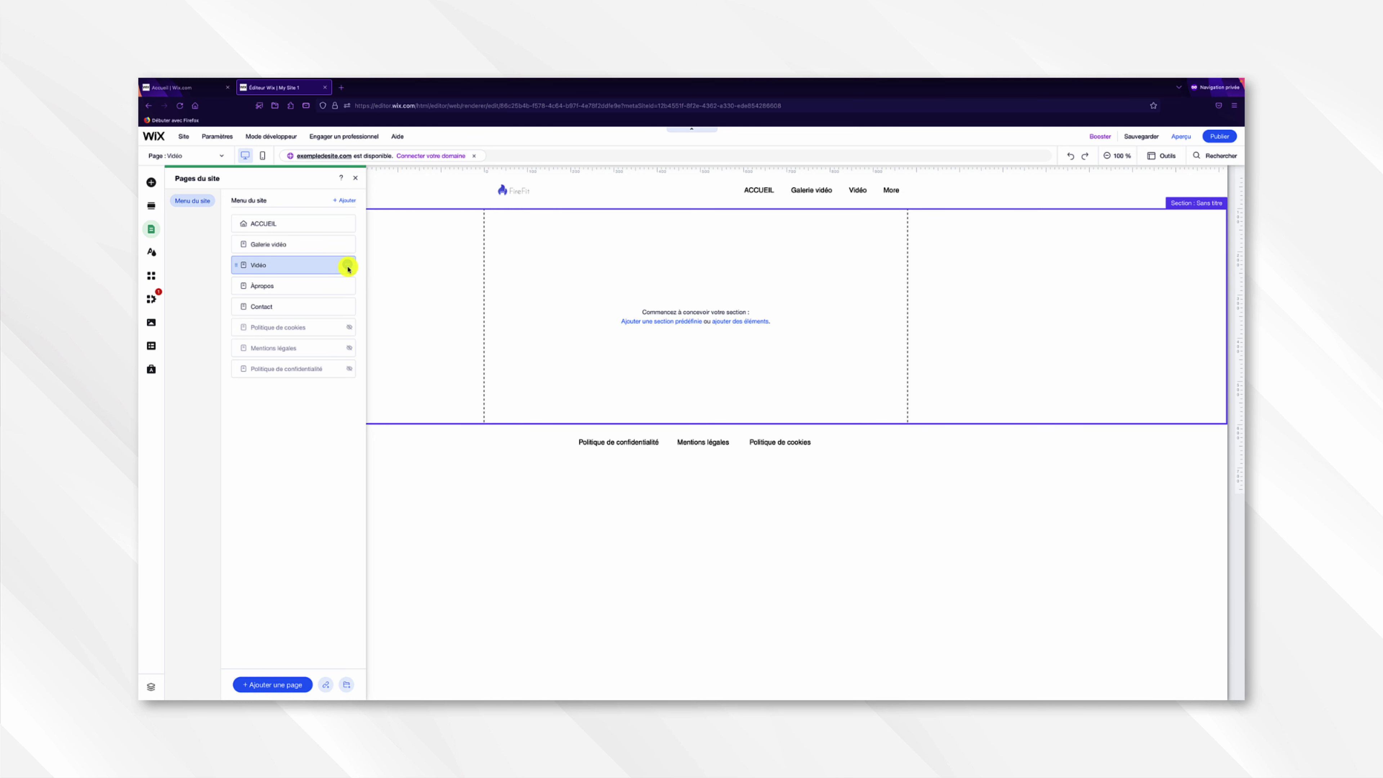
pyautogui.click(385, 271)
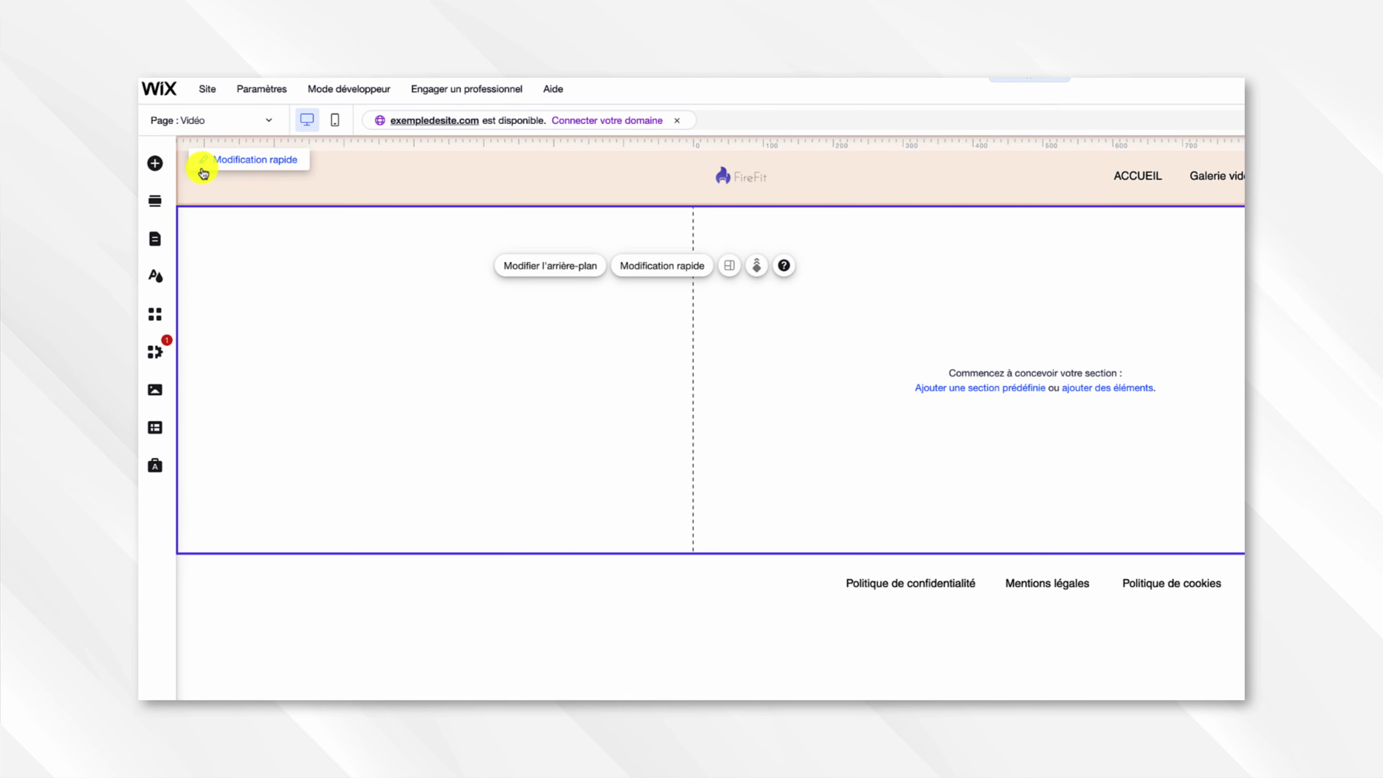
# - Browse the video elements and place the Compact Wix Video player in the empty section of the Vidéo page
pyautogui.click(158, 163)
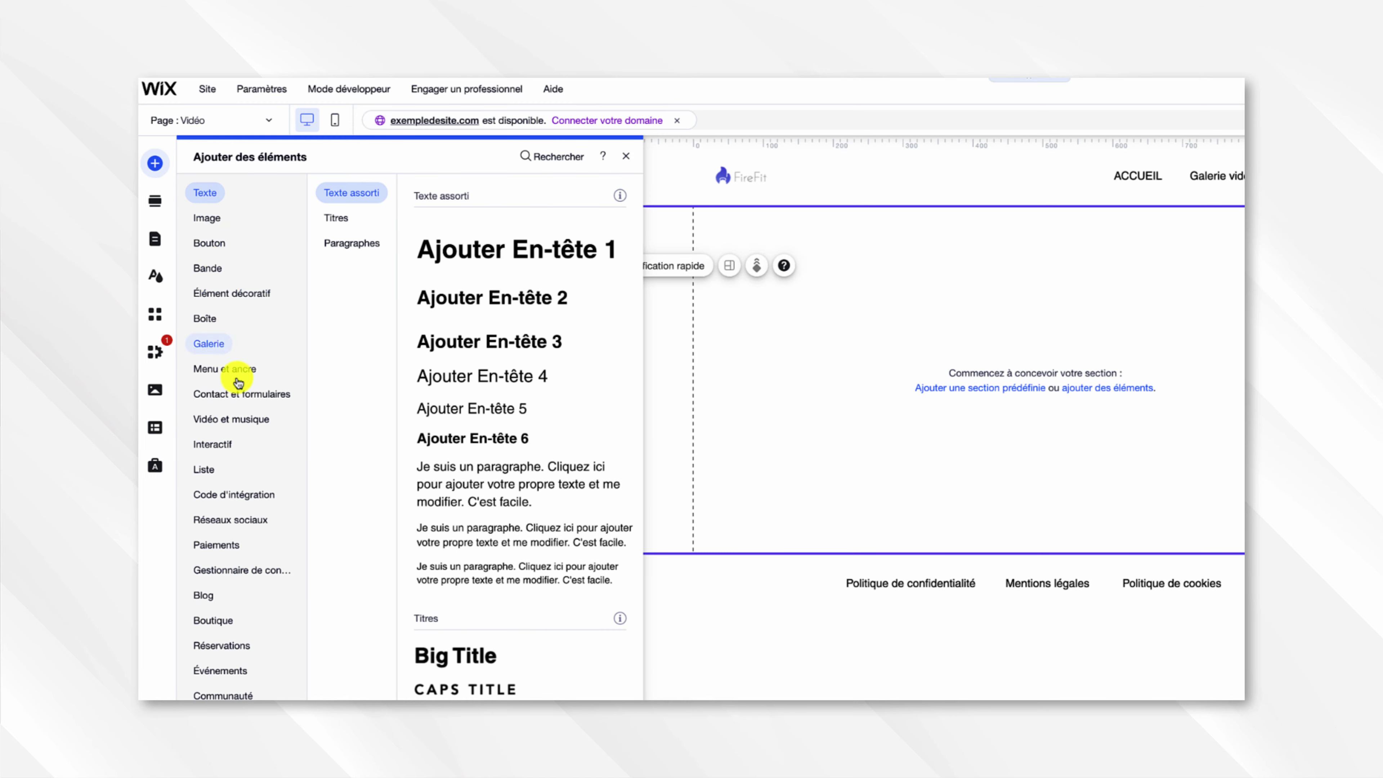
pyautogui.click(254, 423)
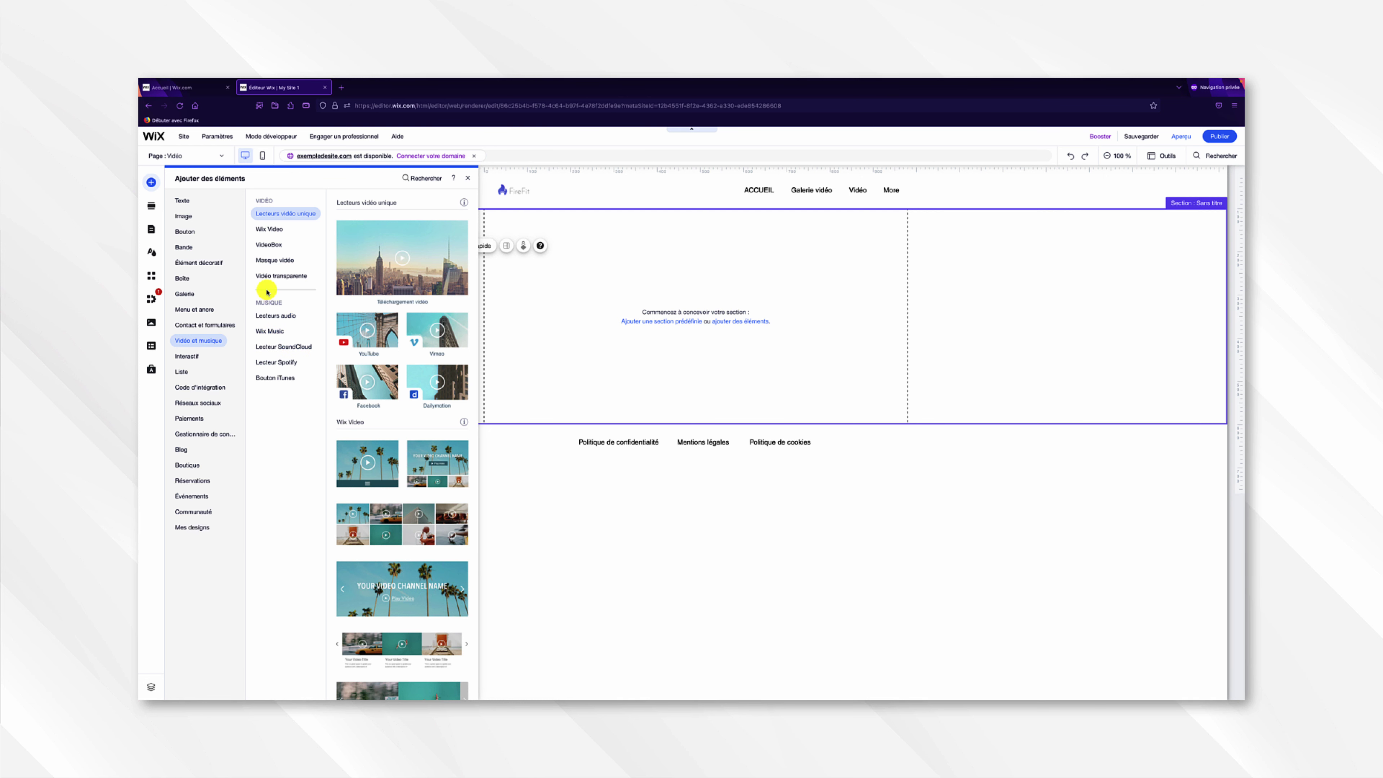
pyautogui.click(278, 263)
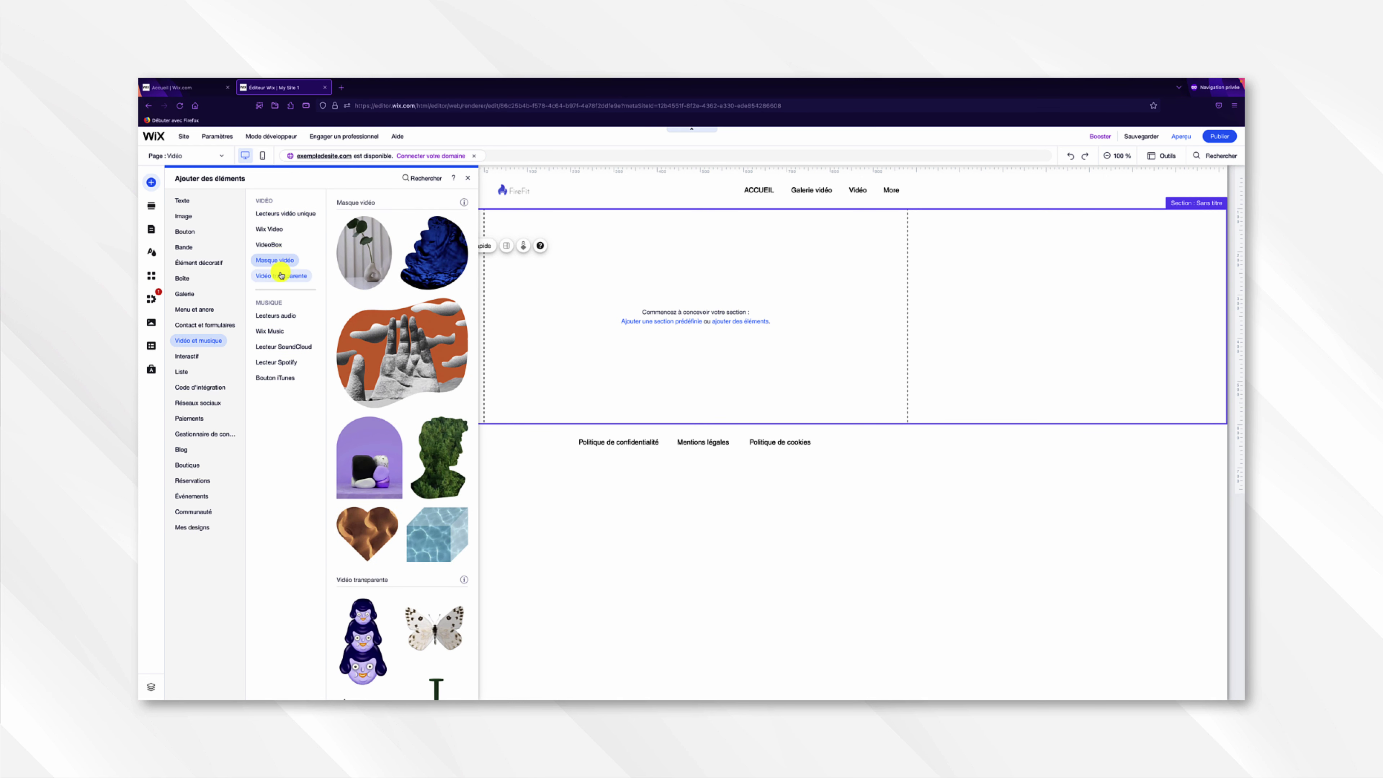
pyautogui.click(280, 275)
pyautogui.click(279, 260)
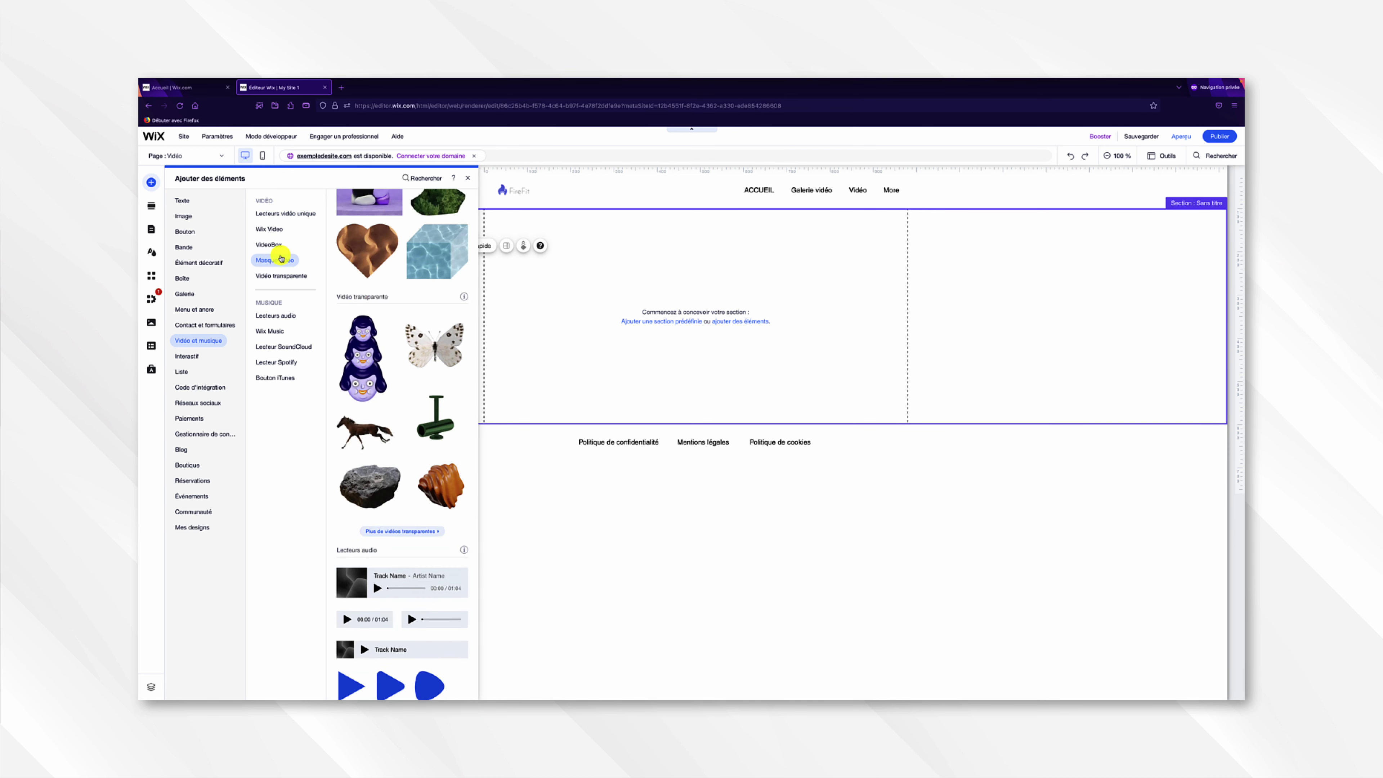
pyautogui.click(268, 245)
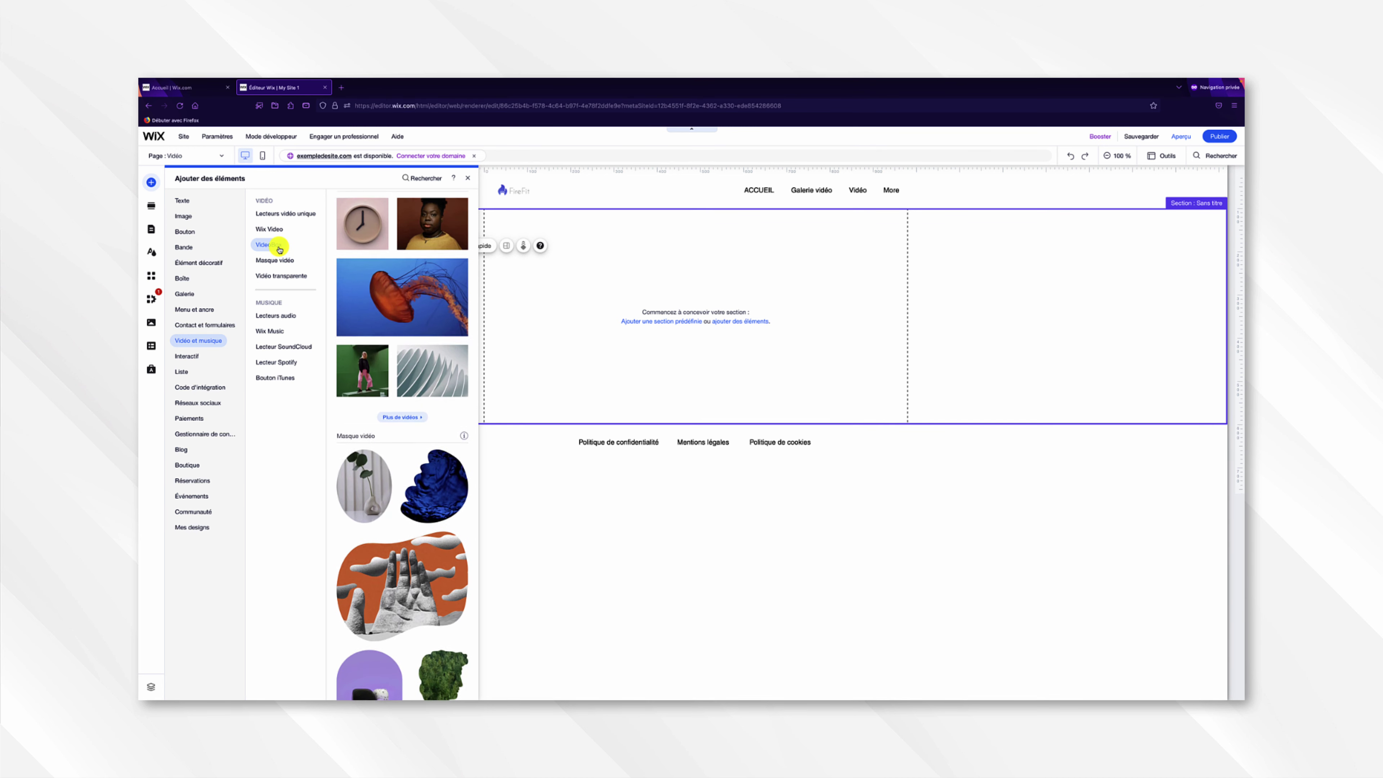
pyautogui.click(276, 234)
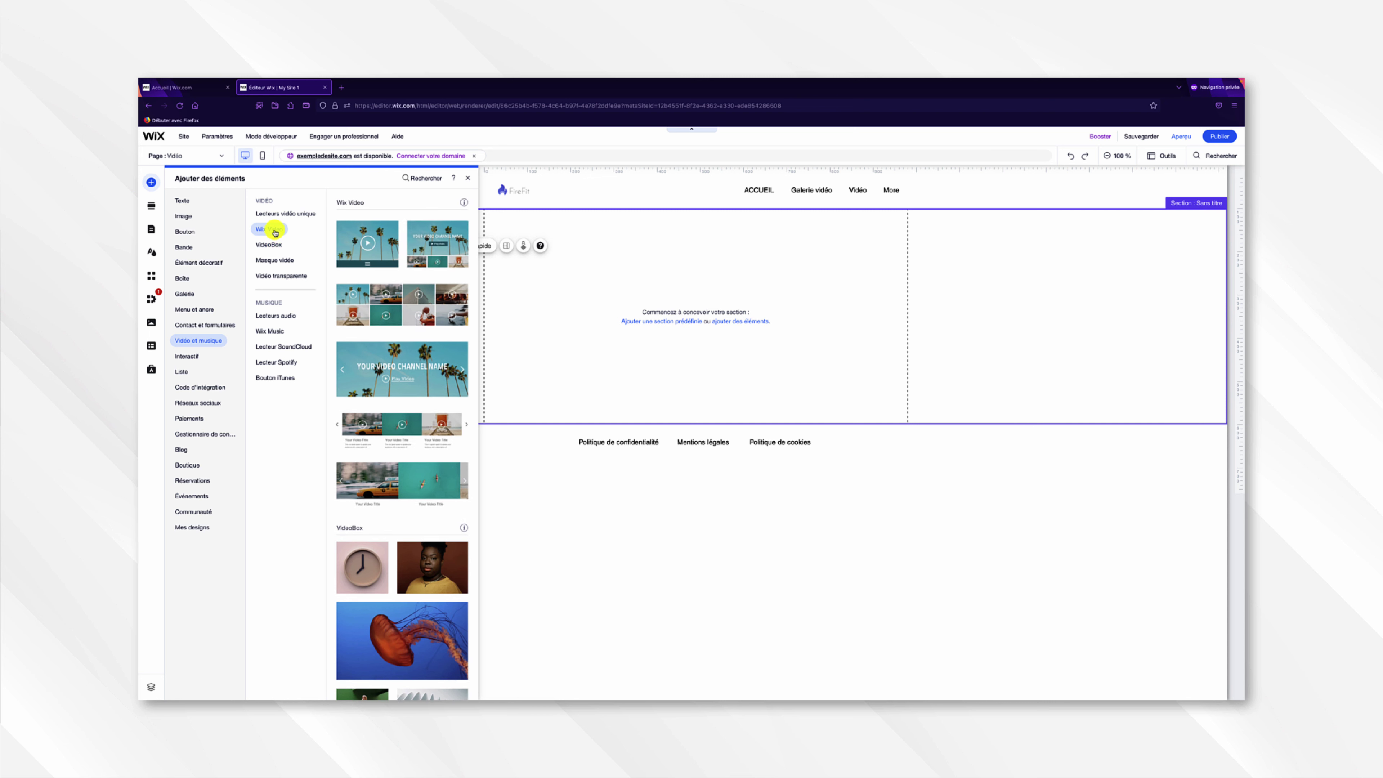
pyautogui.click(276, 212)
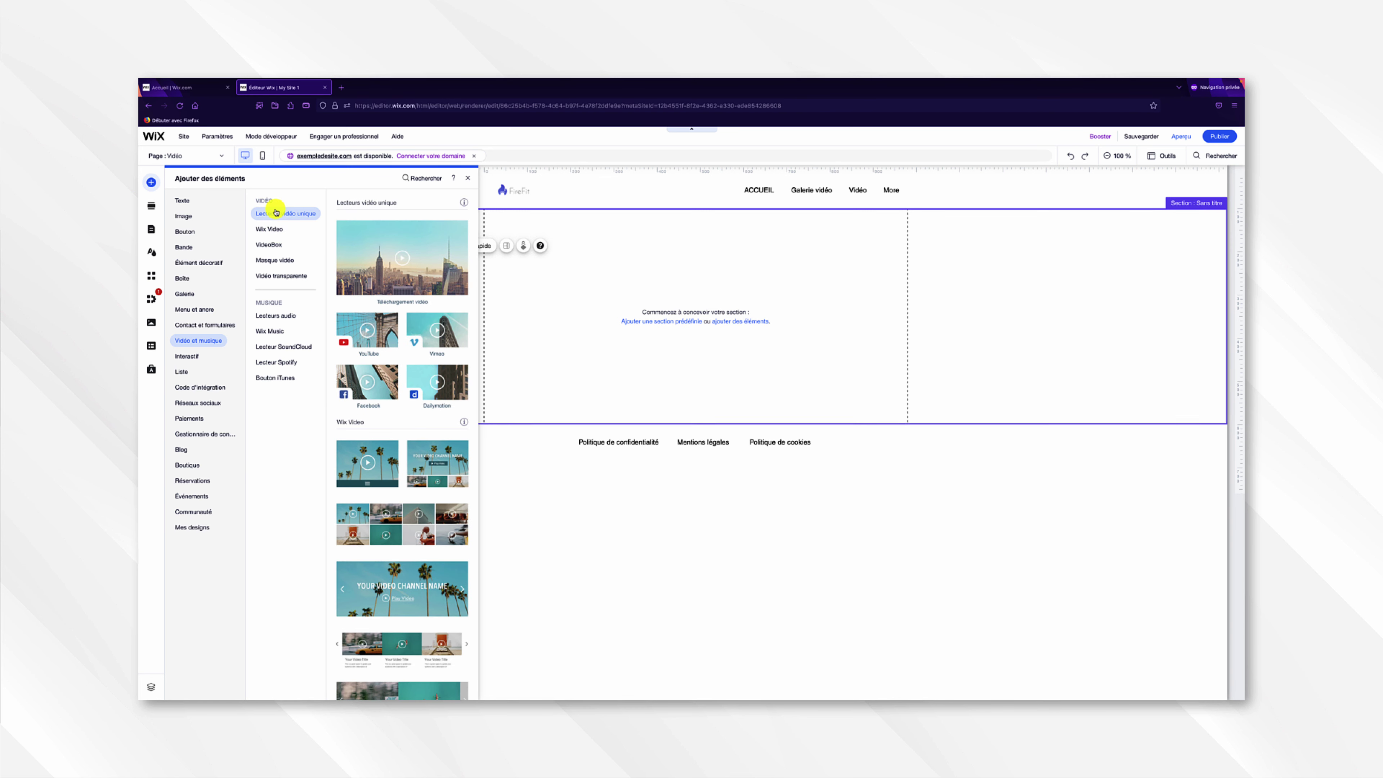
pyautogui.click(276, 230)
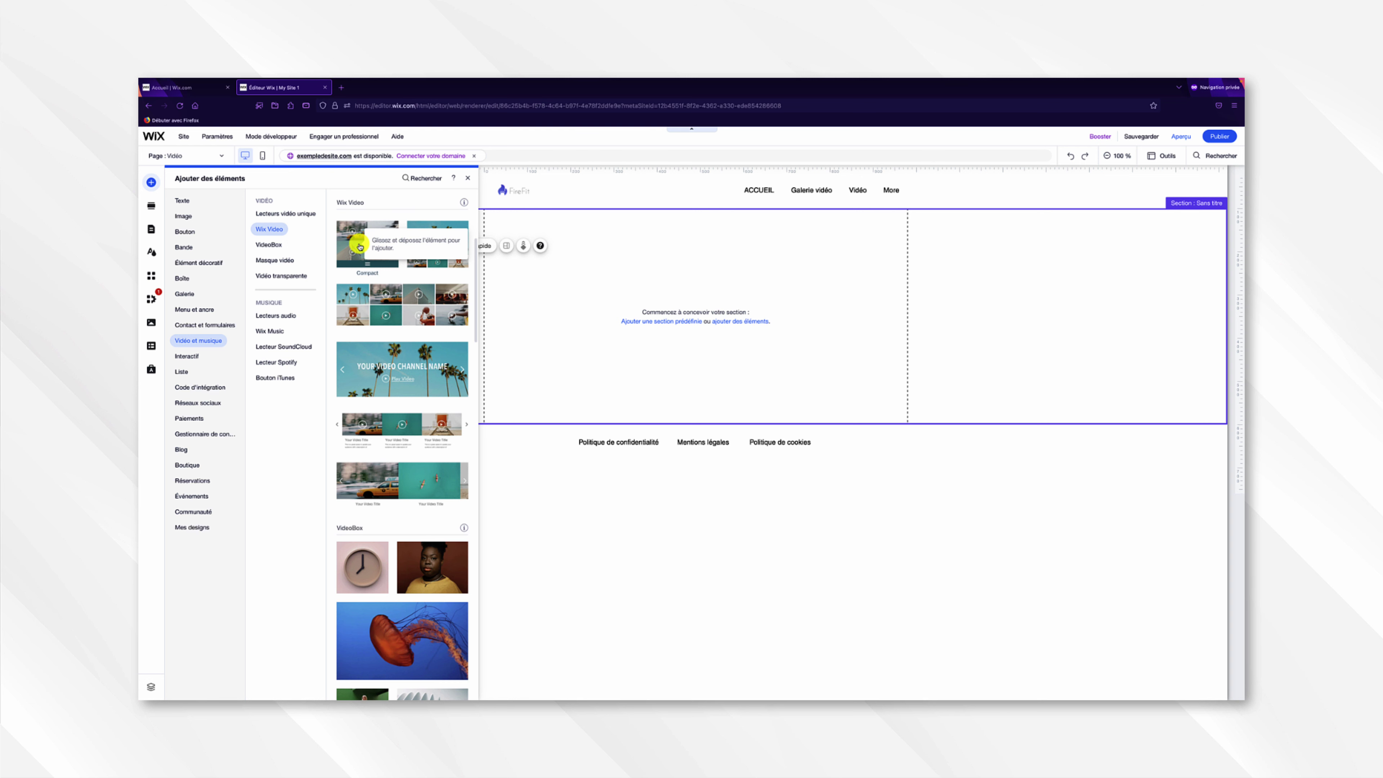
pyautogui.moveTo(359, 246); pyautogui.dragTo(505, 261)
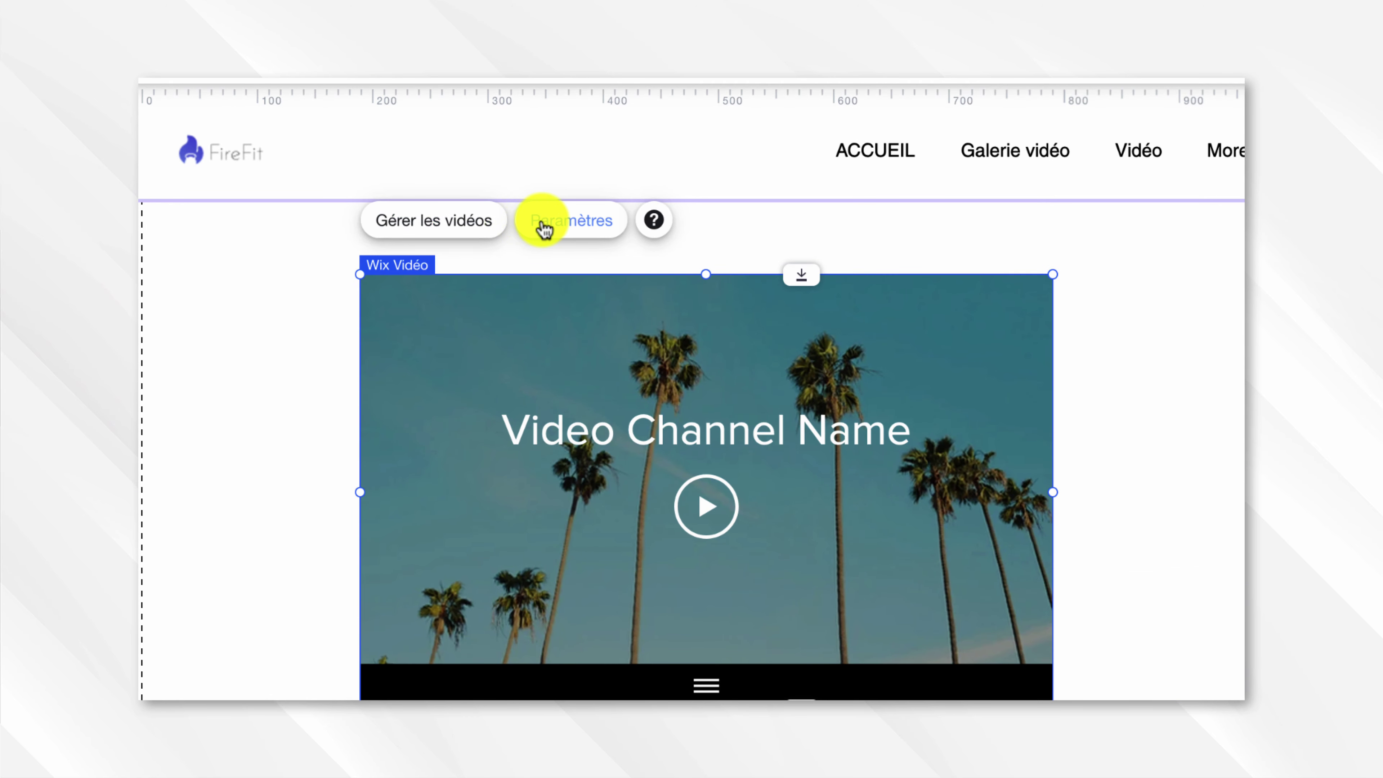
# - Create a new channel from the Wix Vidéo player's settings and go to the video library to add videos
pyautogui.click(543, 229)
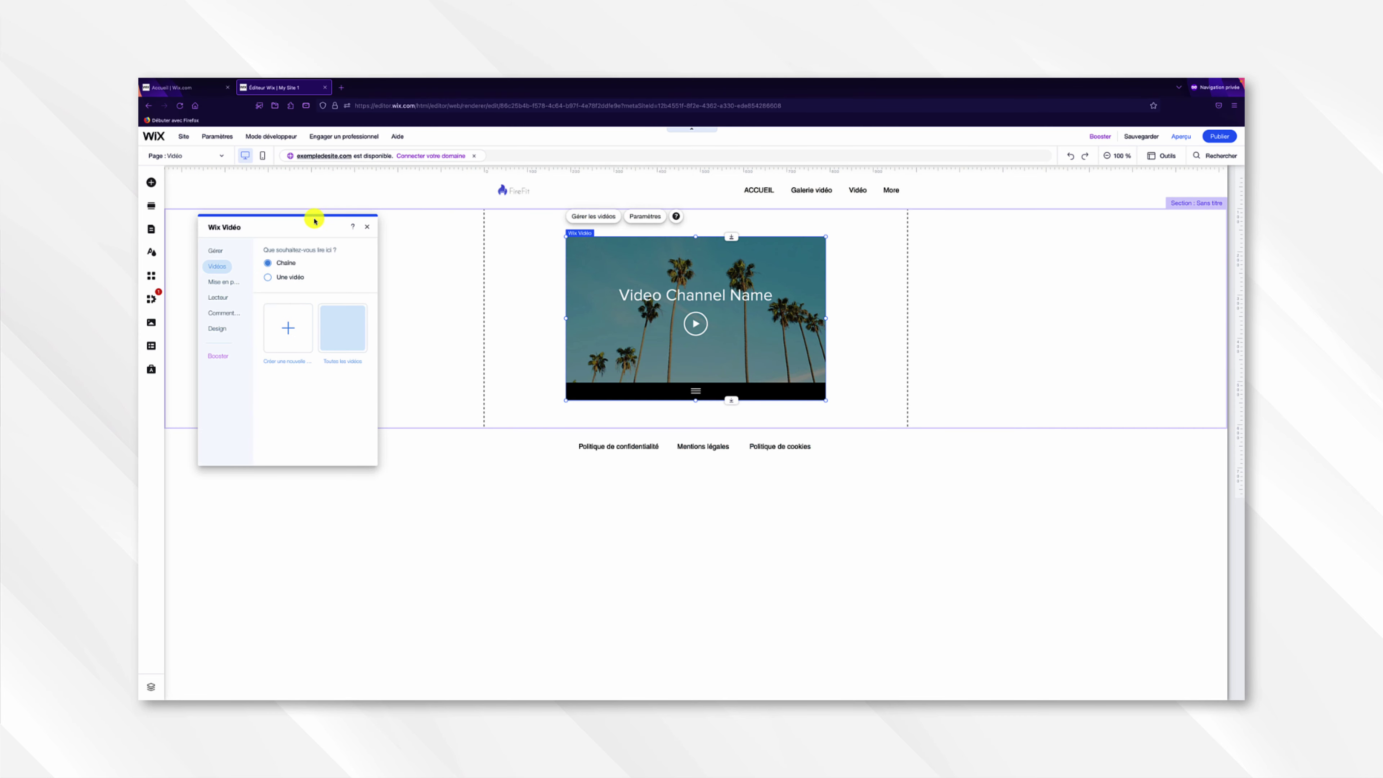
pyautogui.moveTo(230, 227); pyautogui.dragTo(403, 238)
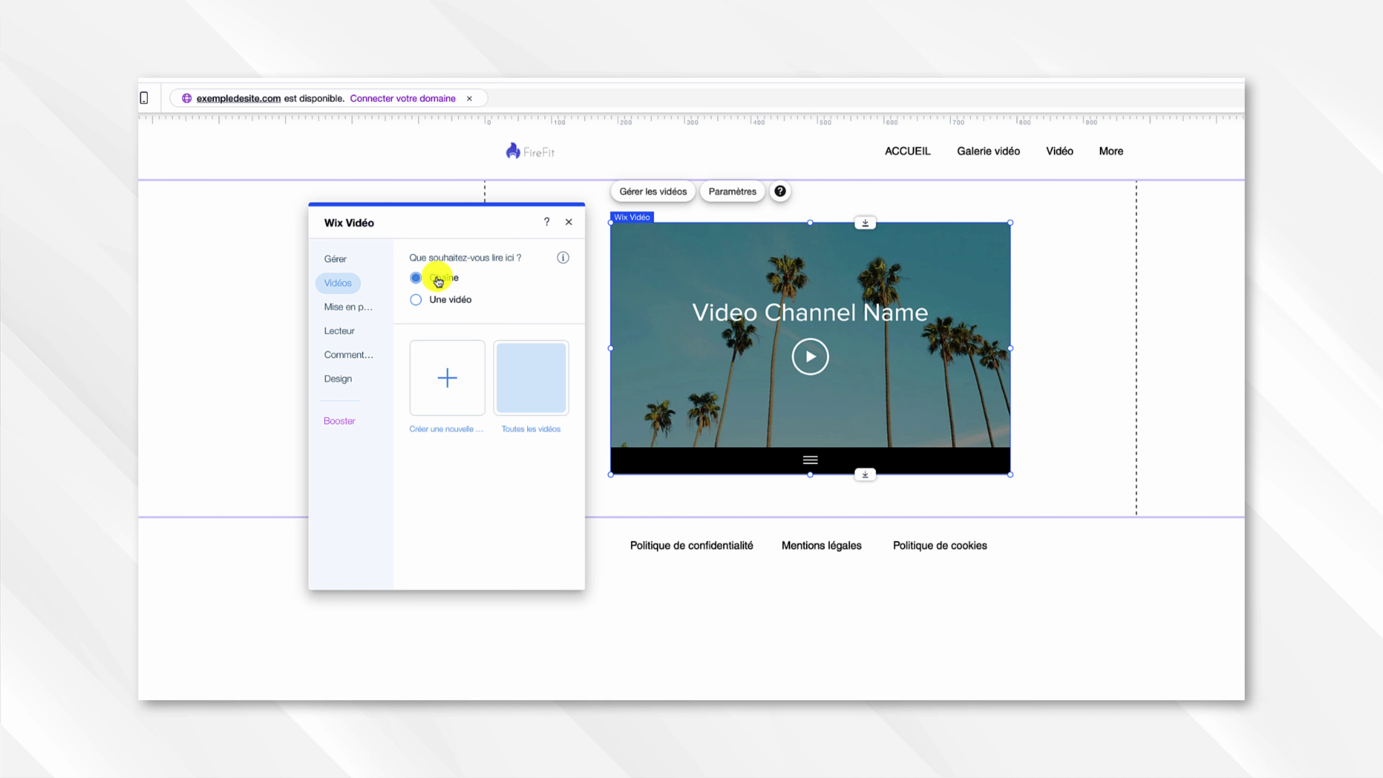
pyautogui.click(456, 391)
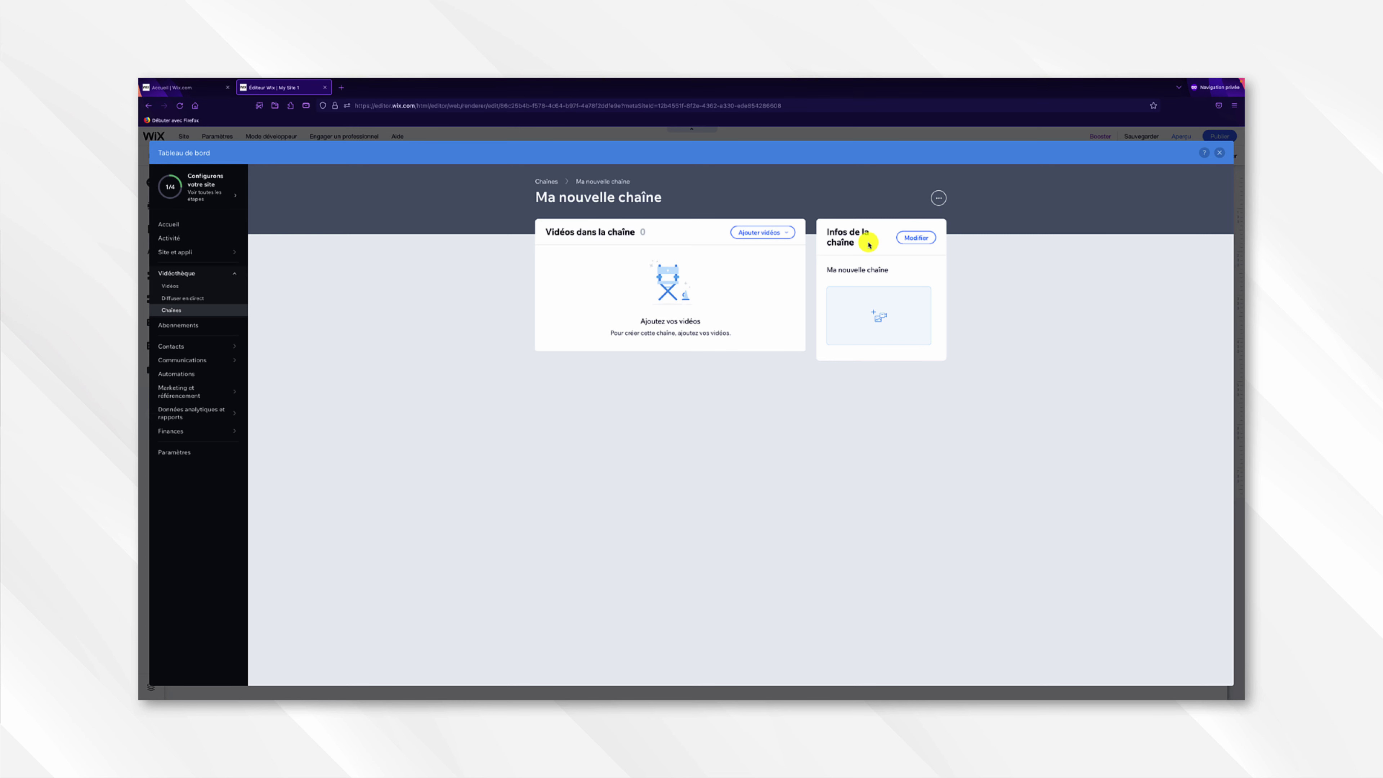
pyautogui.click(778, 240)
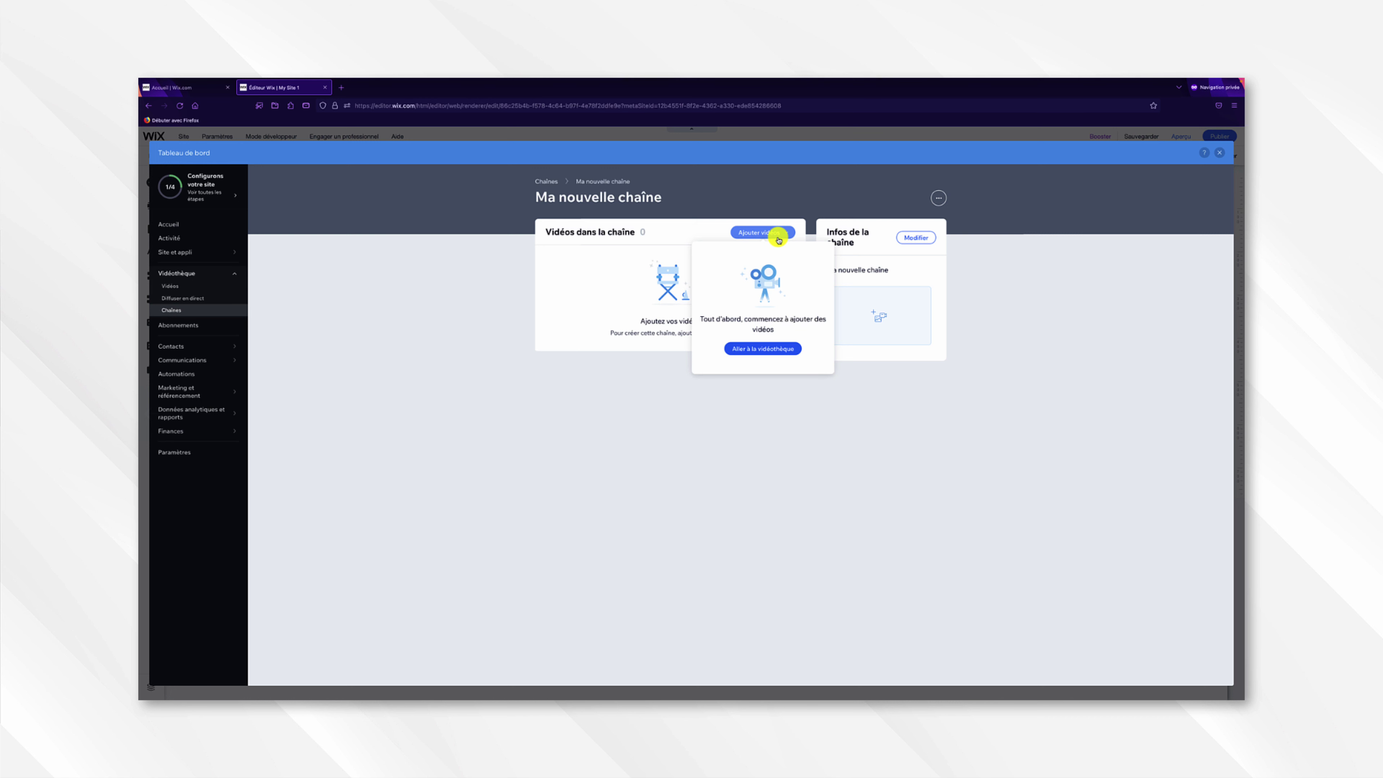
pyautogui.click(751, 349)
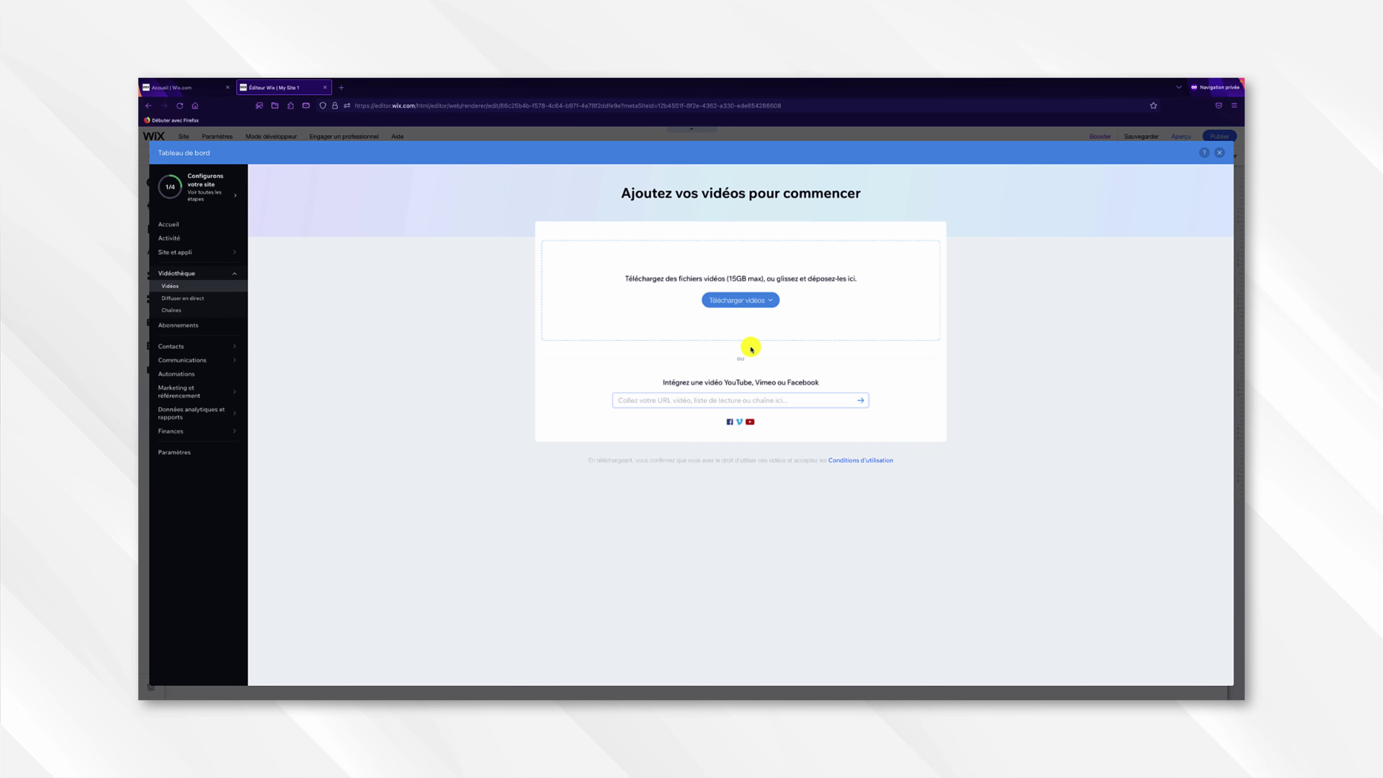
pyautogui.click(762, 300)
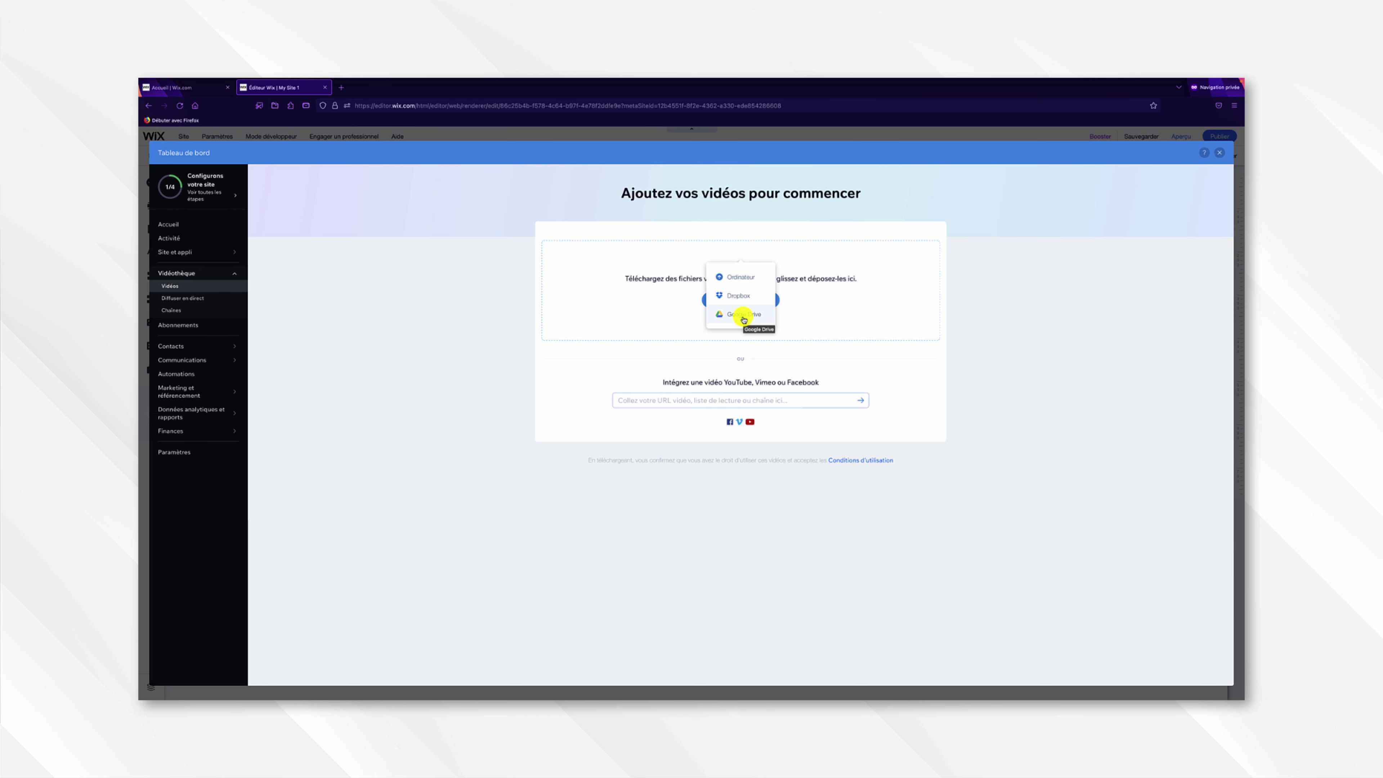
pyautogui.click(707, 399)
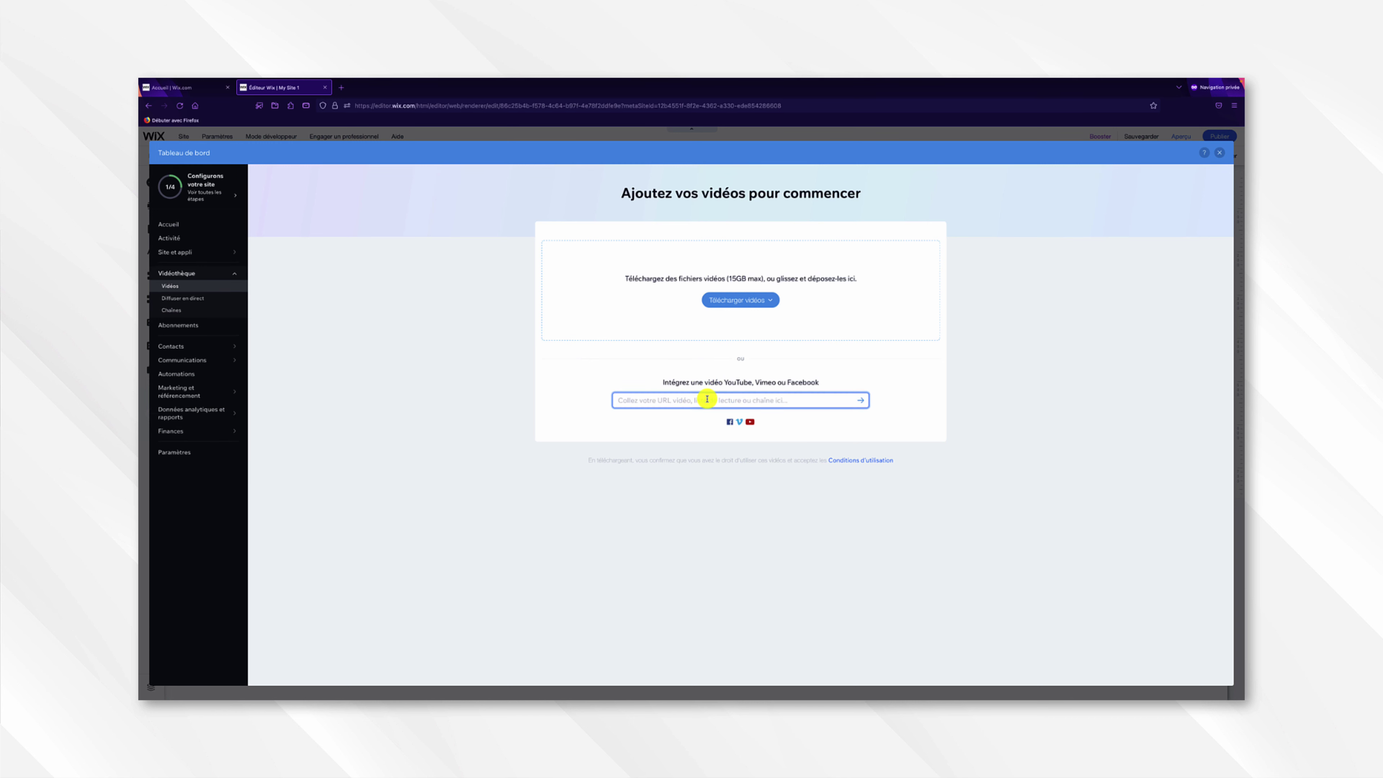
pyautogui.write('https://www.youtube.com/channel/UC_U_HVf09Yj0w9UJuQRYkqQ')
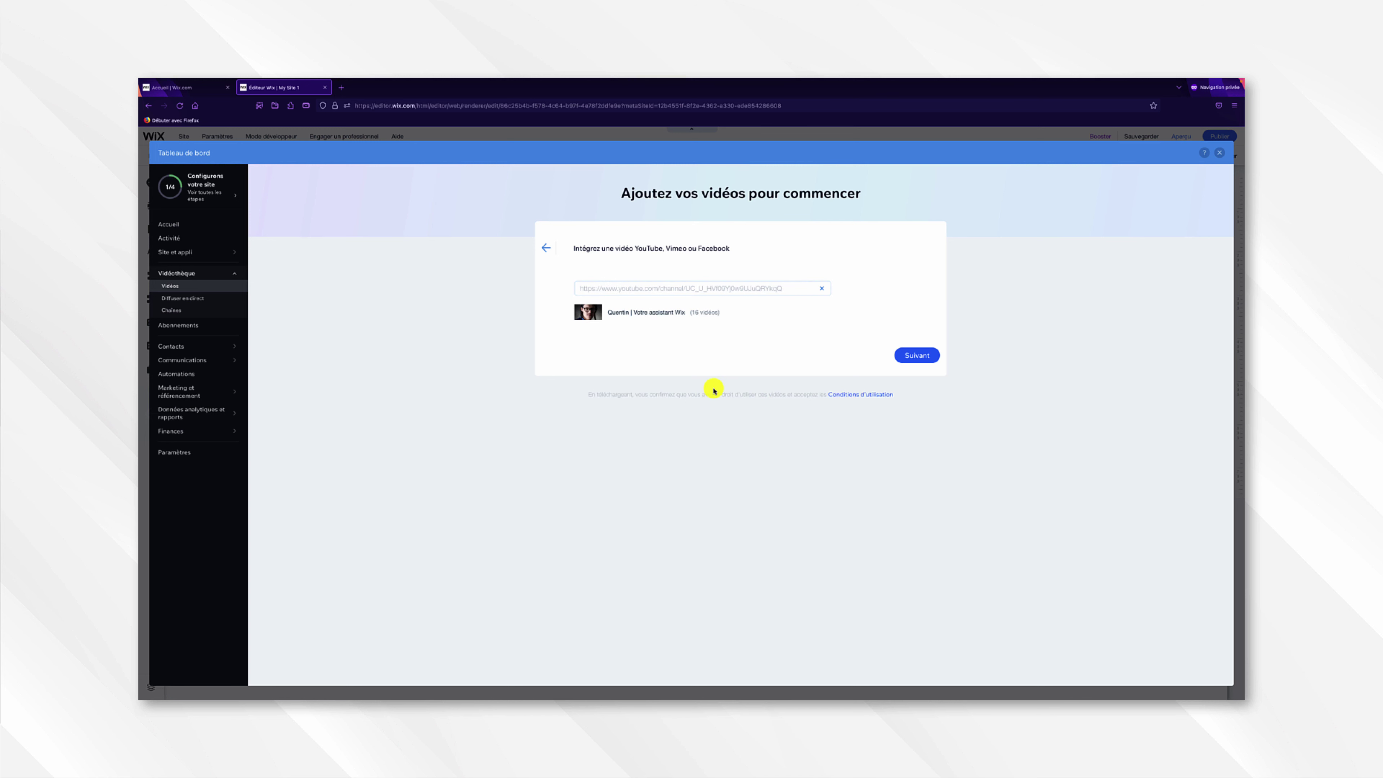
pyautogui.moveTo(617, 312)
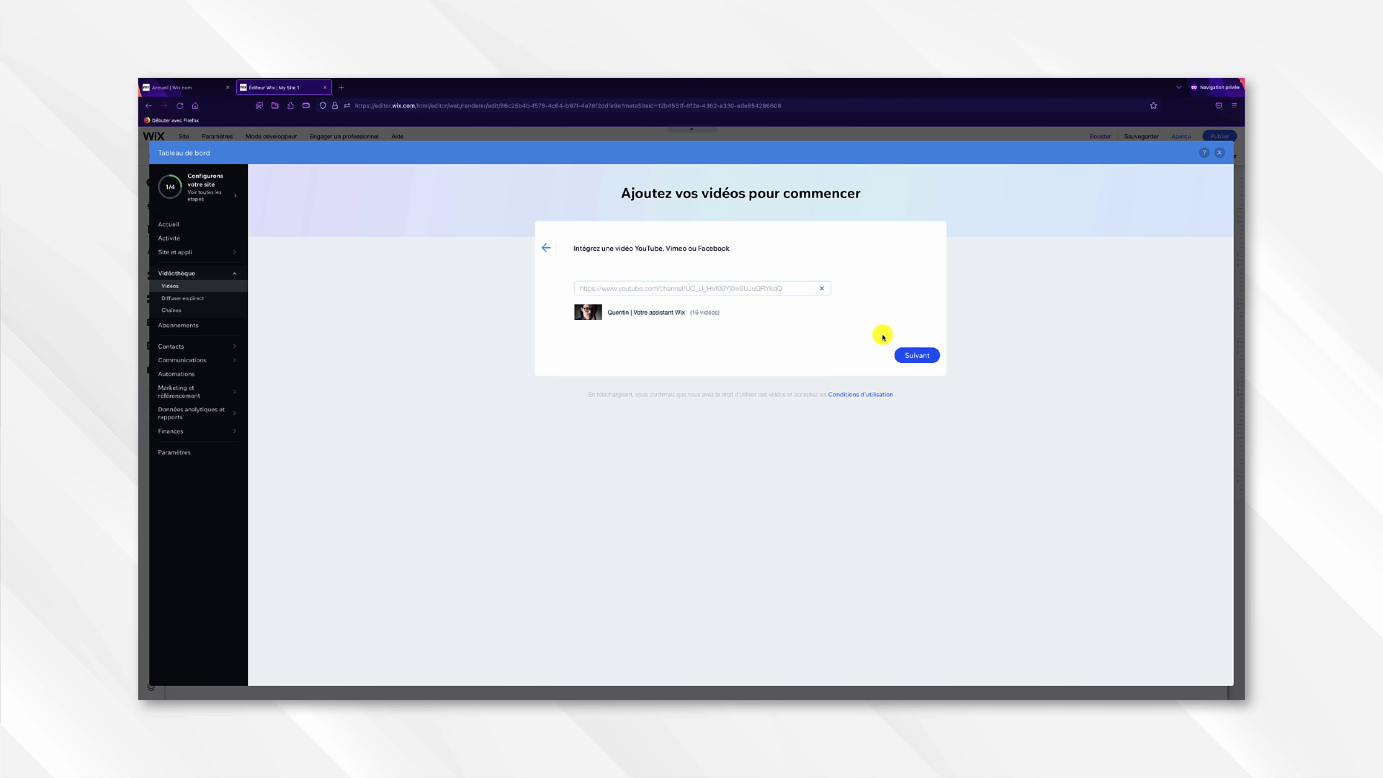
pyautogui.click(907, 357)
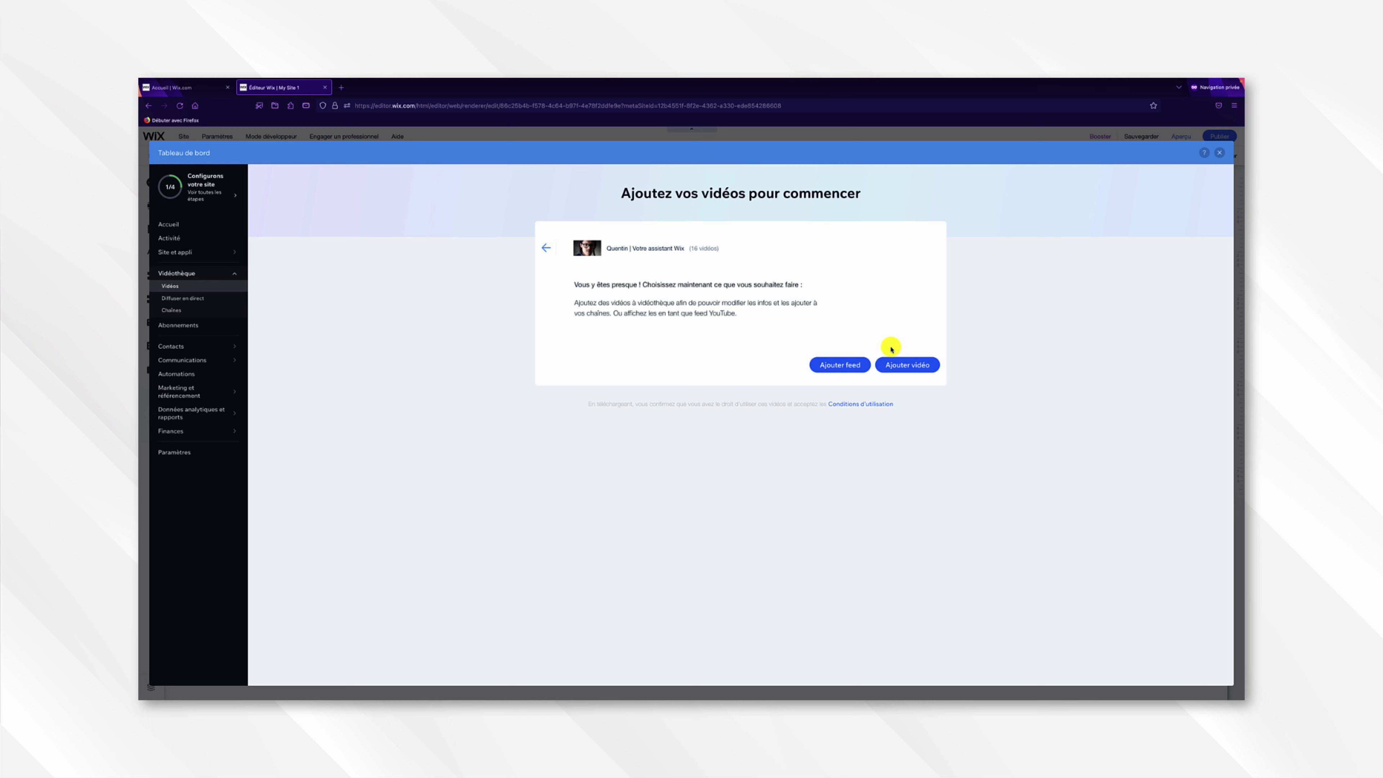
pyautogui.click(898, 367)
pyautogui.click(828, 368)
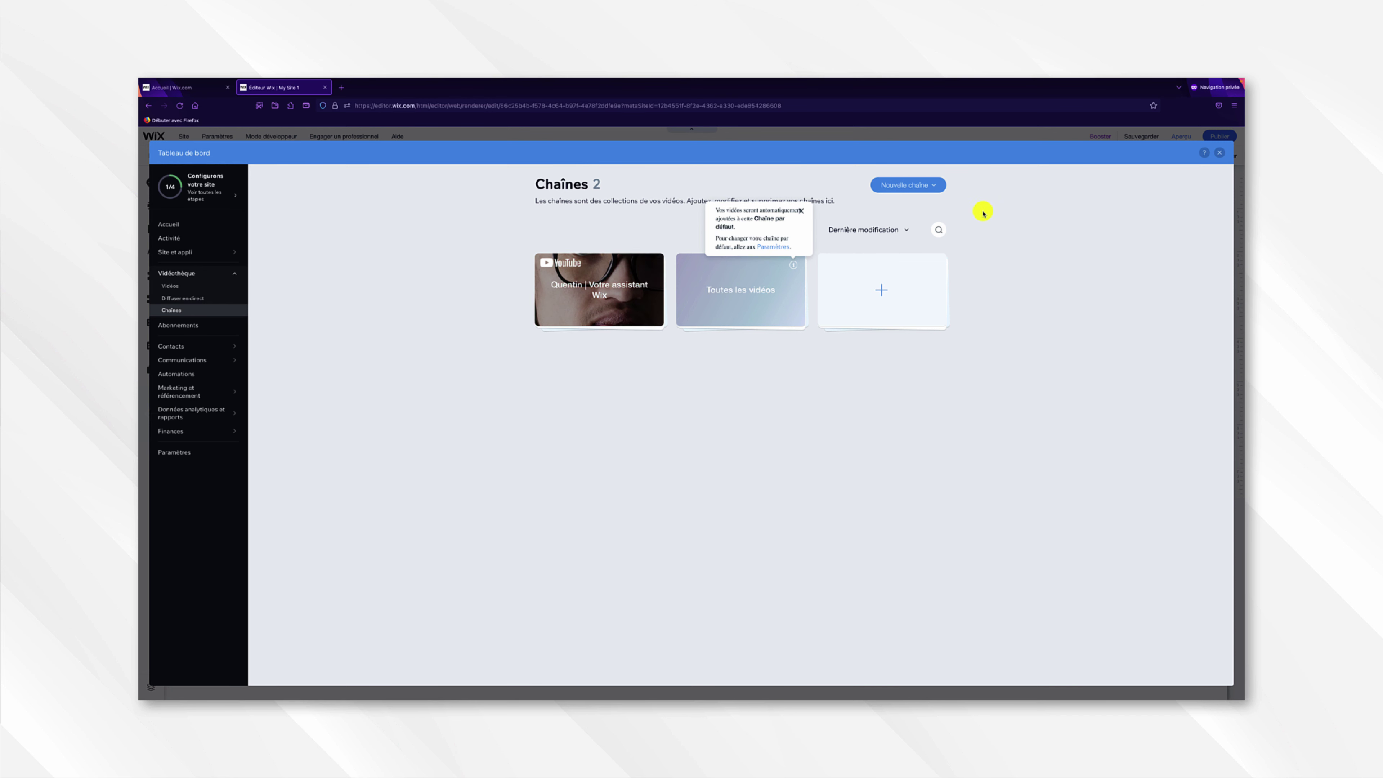
pyautogui.click(1219, 153)
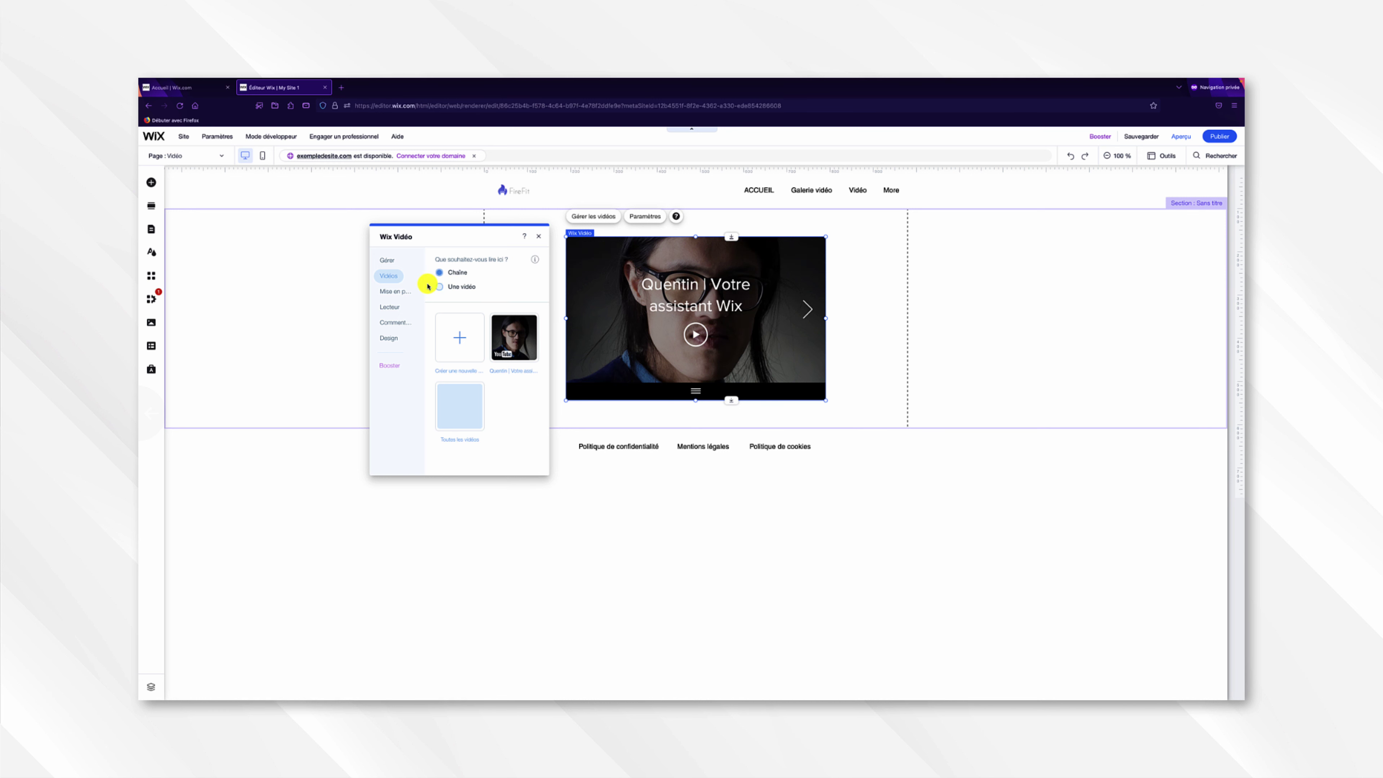
# - Try the Grid layout on the video player and apply the Classique layout
pyautogui.click(397, 293)
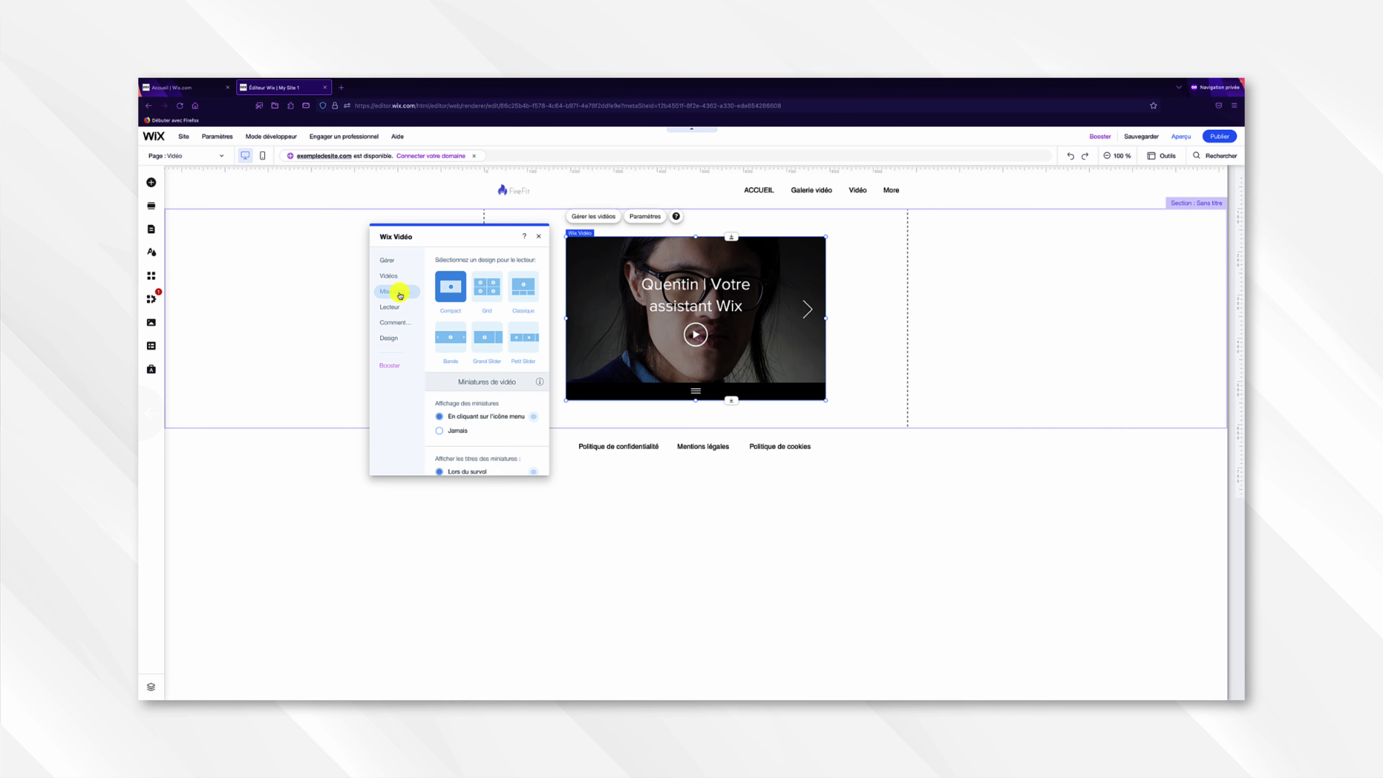
pyautogui.click(486, 291)
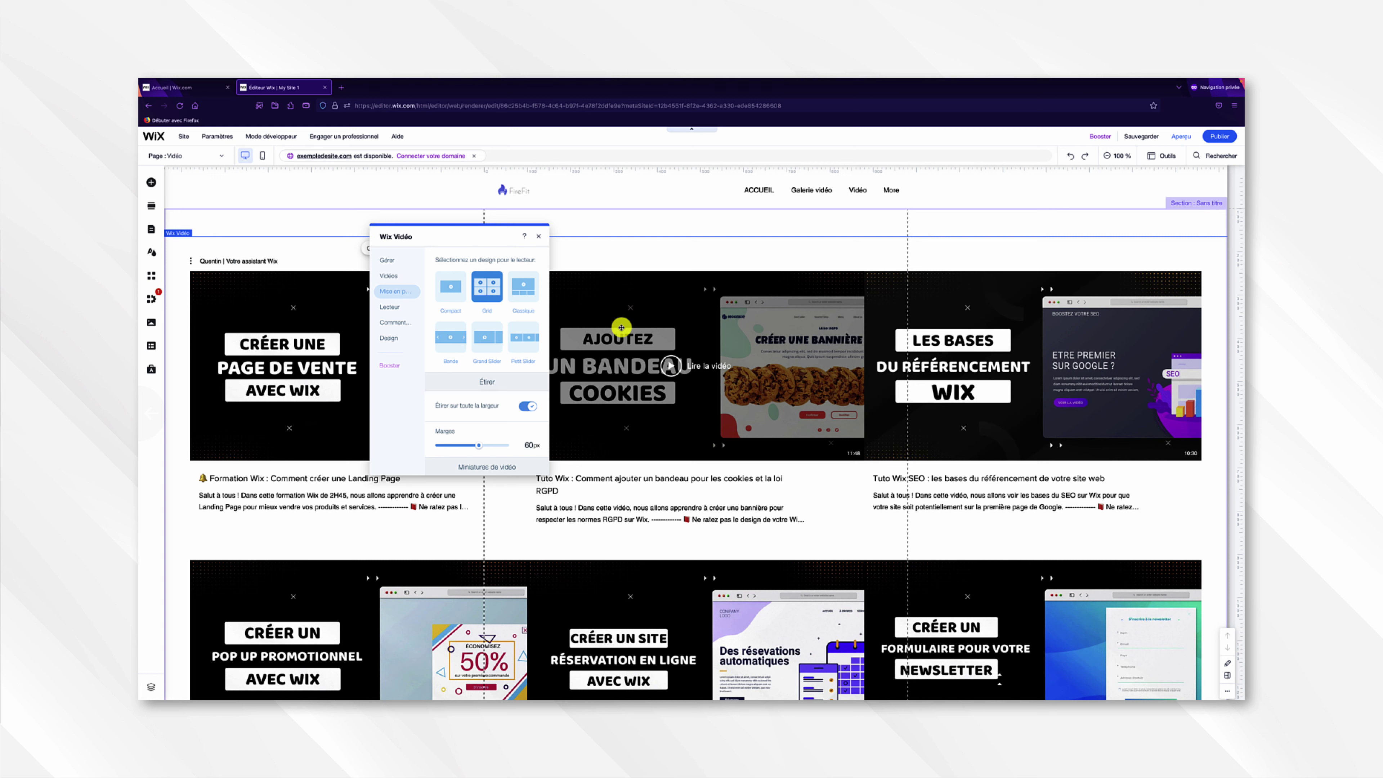
pyautogui.click(528, 286)
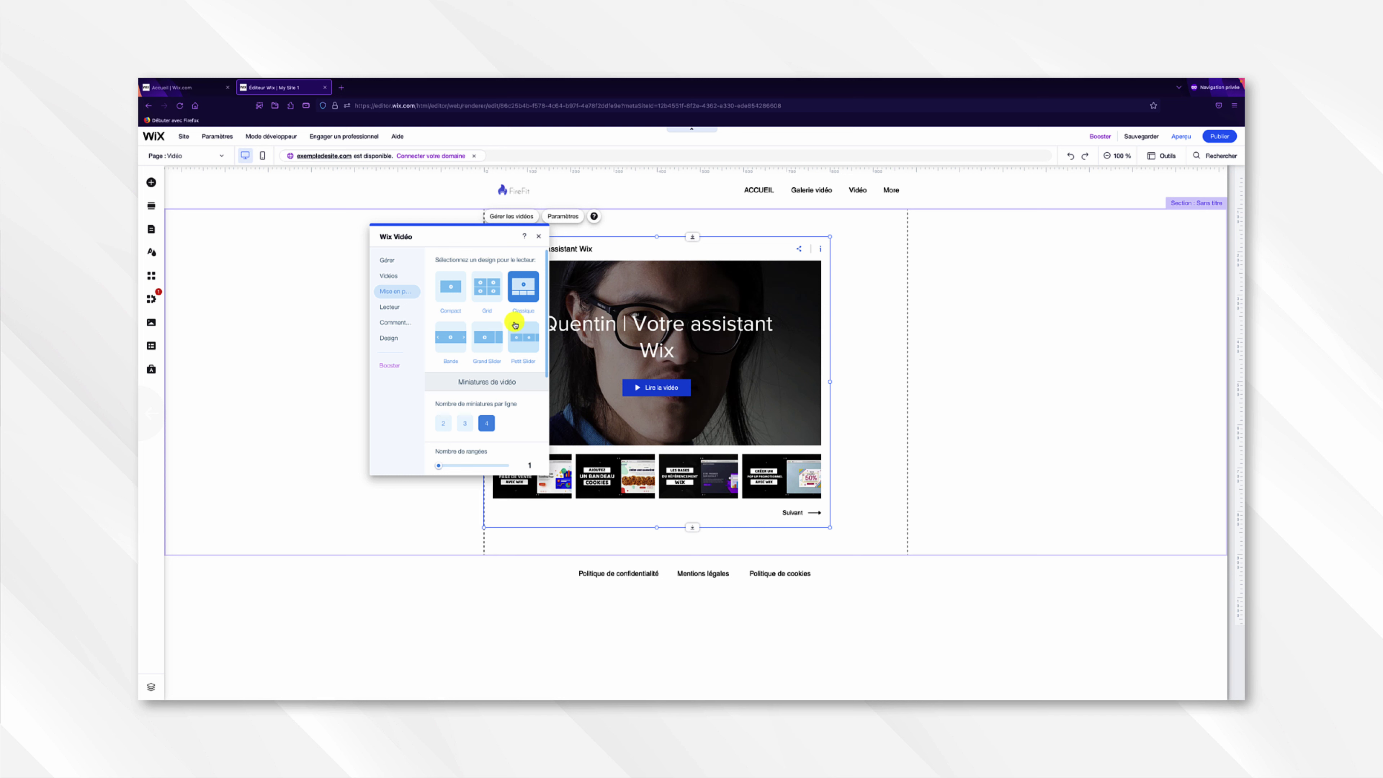
# - Set the video thumbnails' info position to Sur la miniature and their info display to Toujours
pyautogui.scroll(-2, 515, 325)
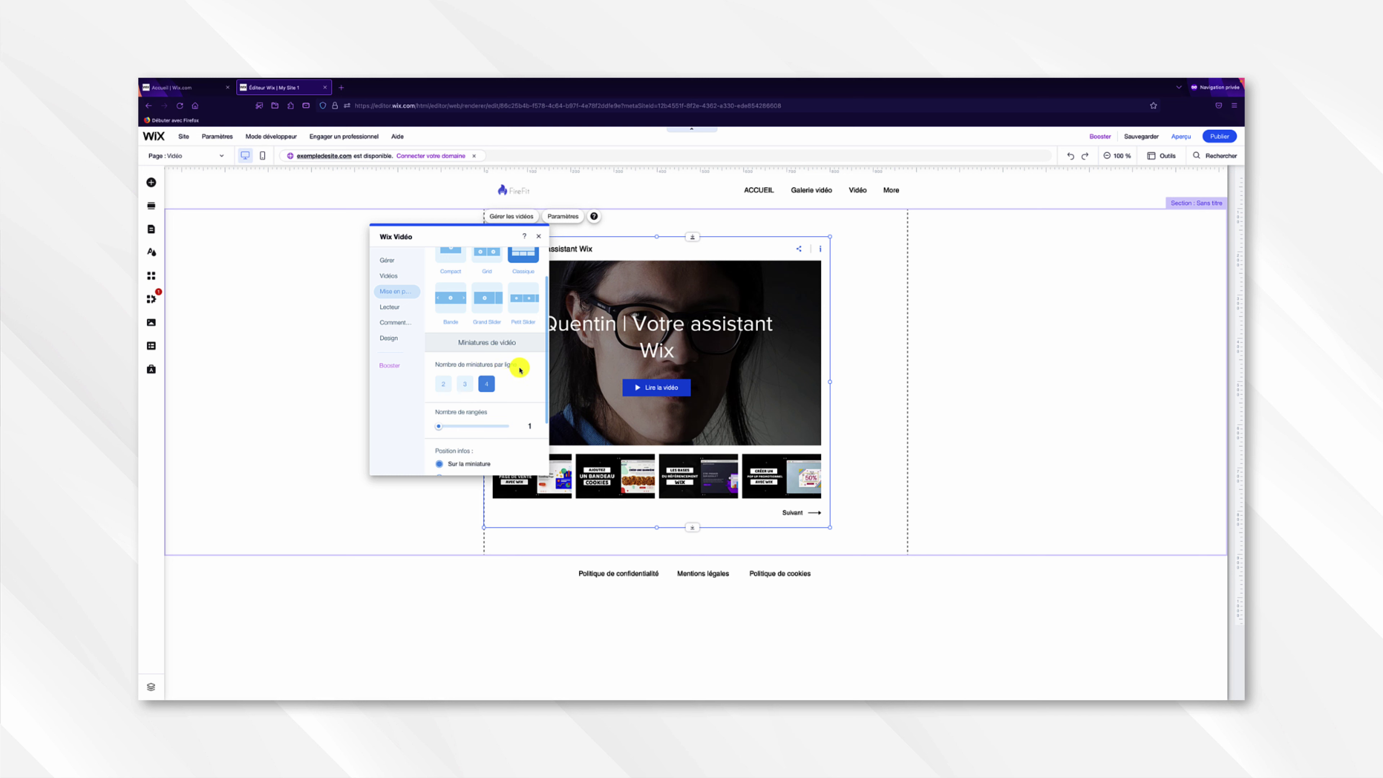
pyautogui.scroll(-4, 520, 370)
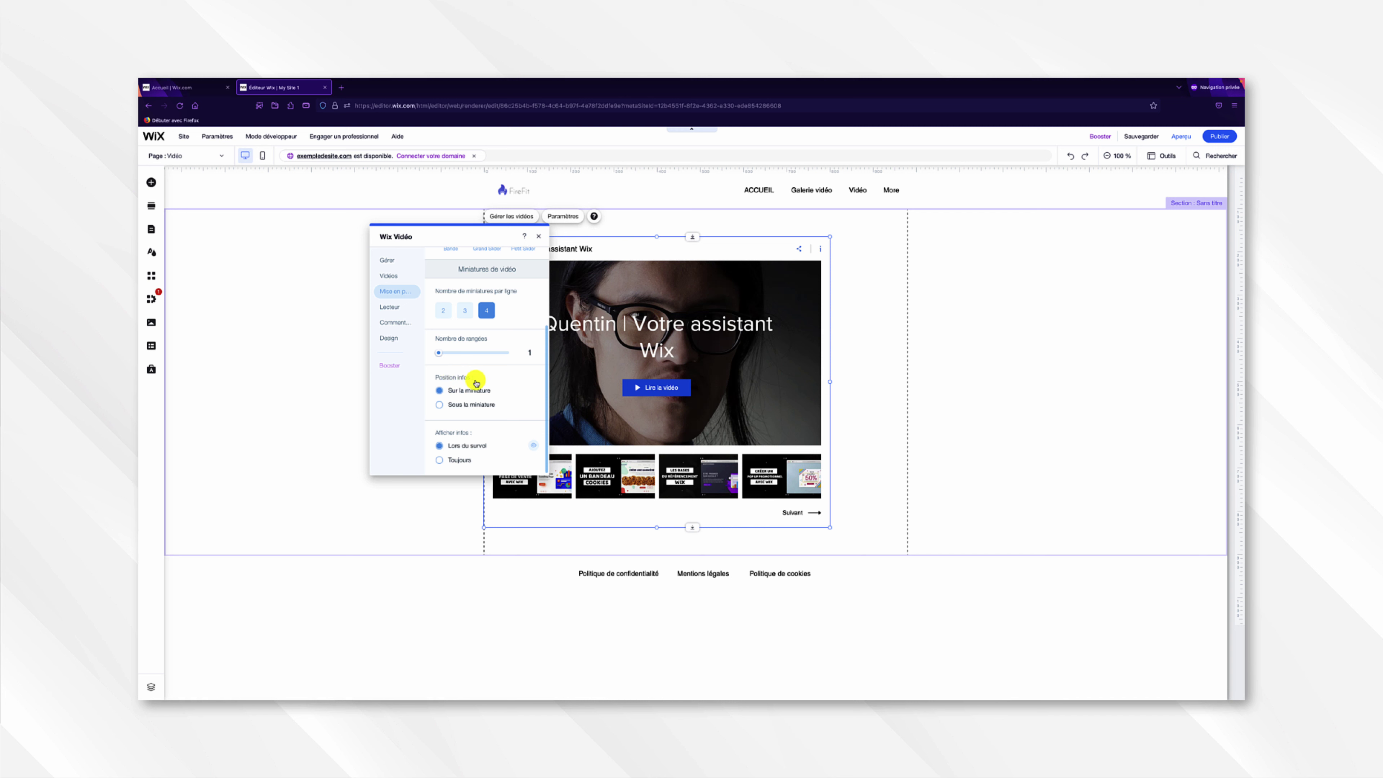
pyautogui.click(471, 405)
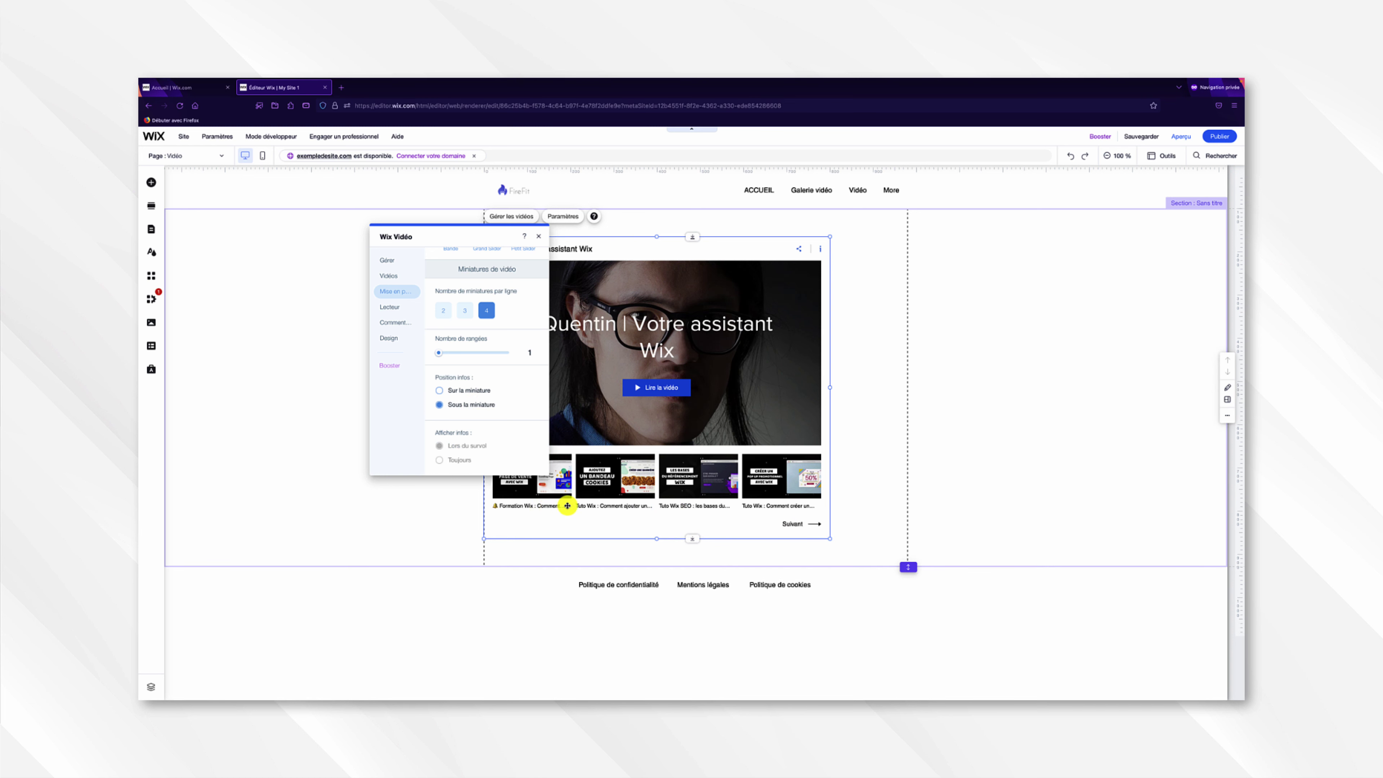
pyautogui.click(476, 392)
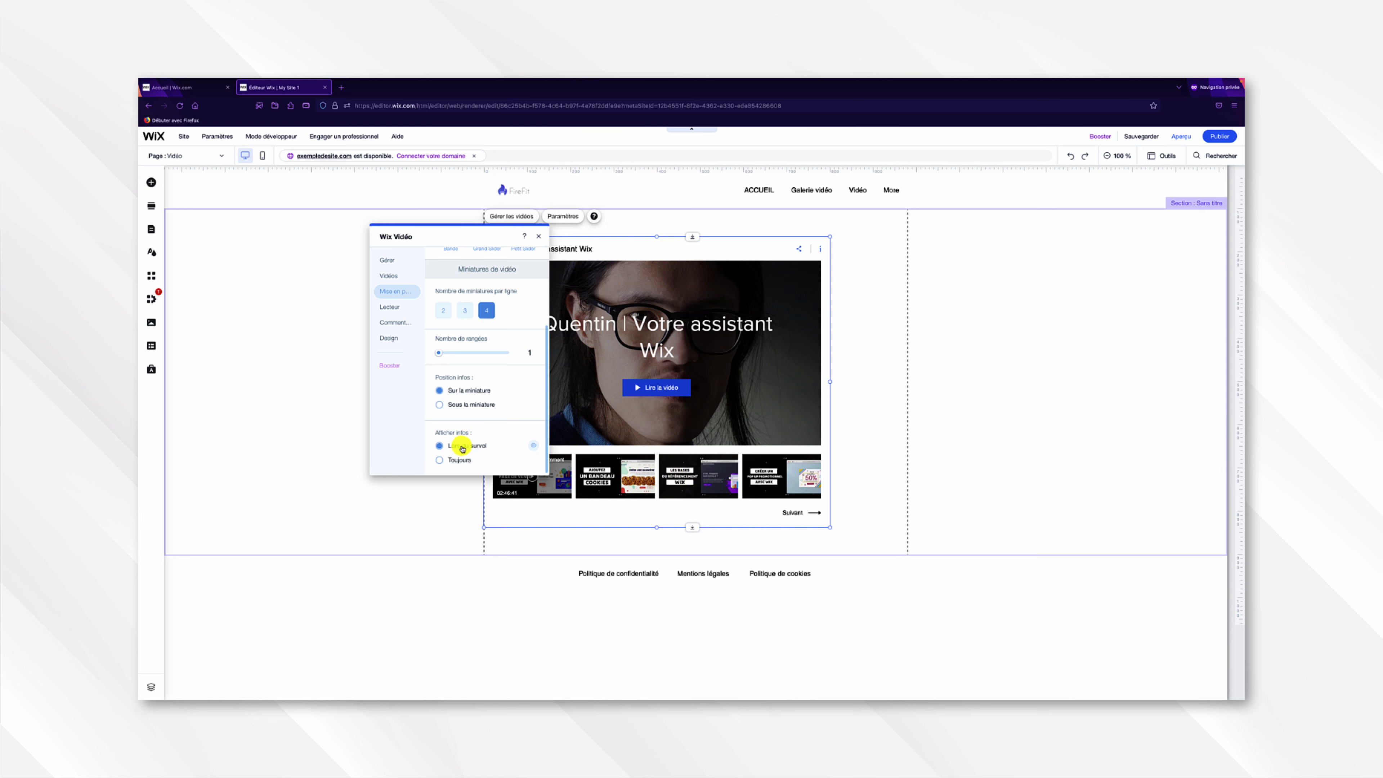
pyautogui.click(457, 460)
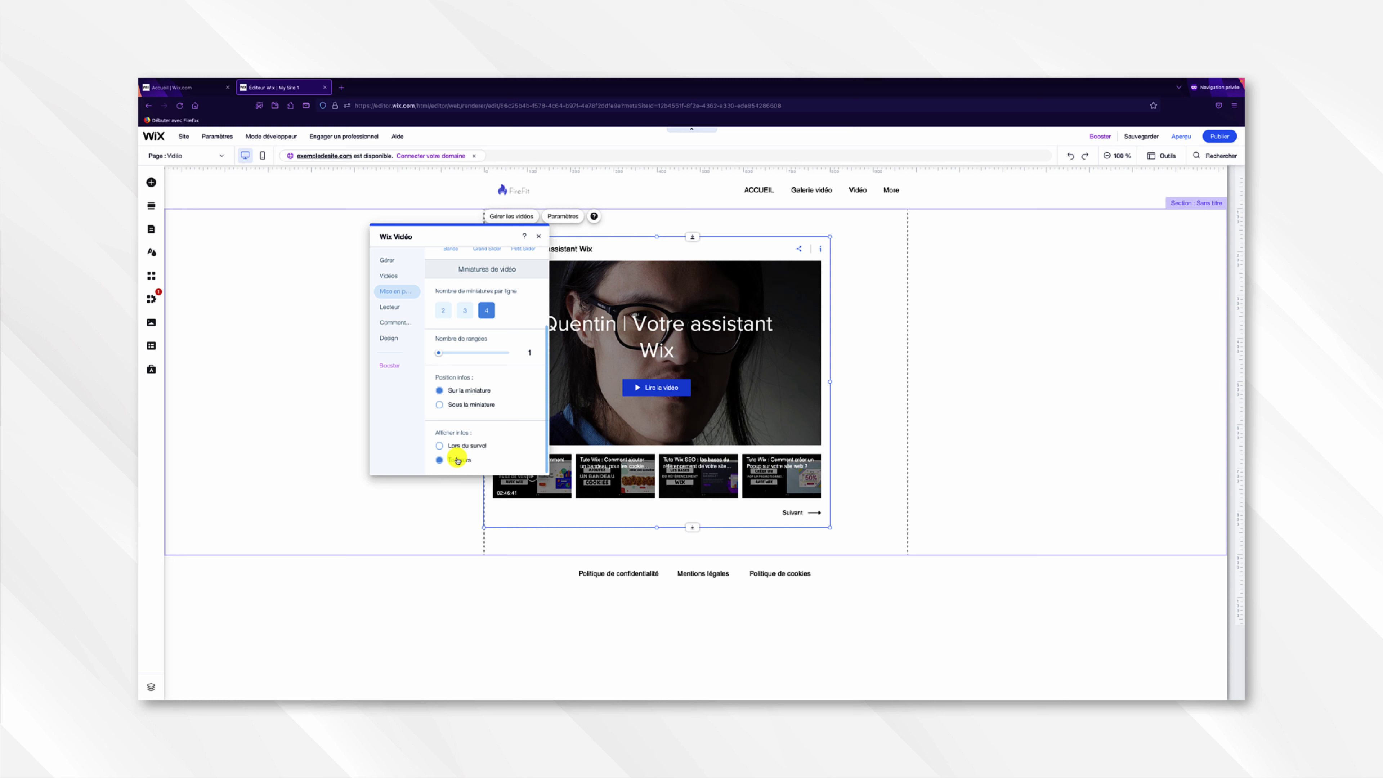
# - Set the video thumbnails' info display to Lors du survol
pyautogui.click(459, 449)
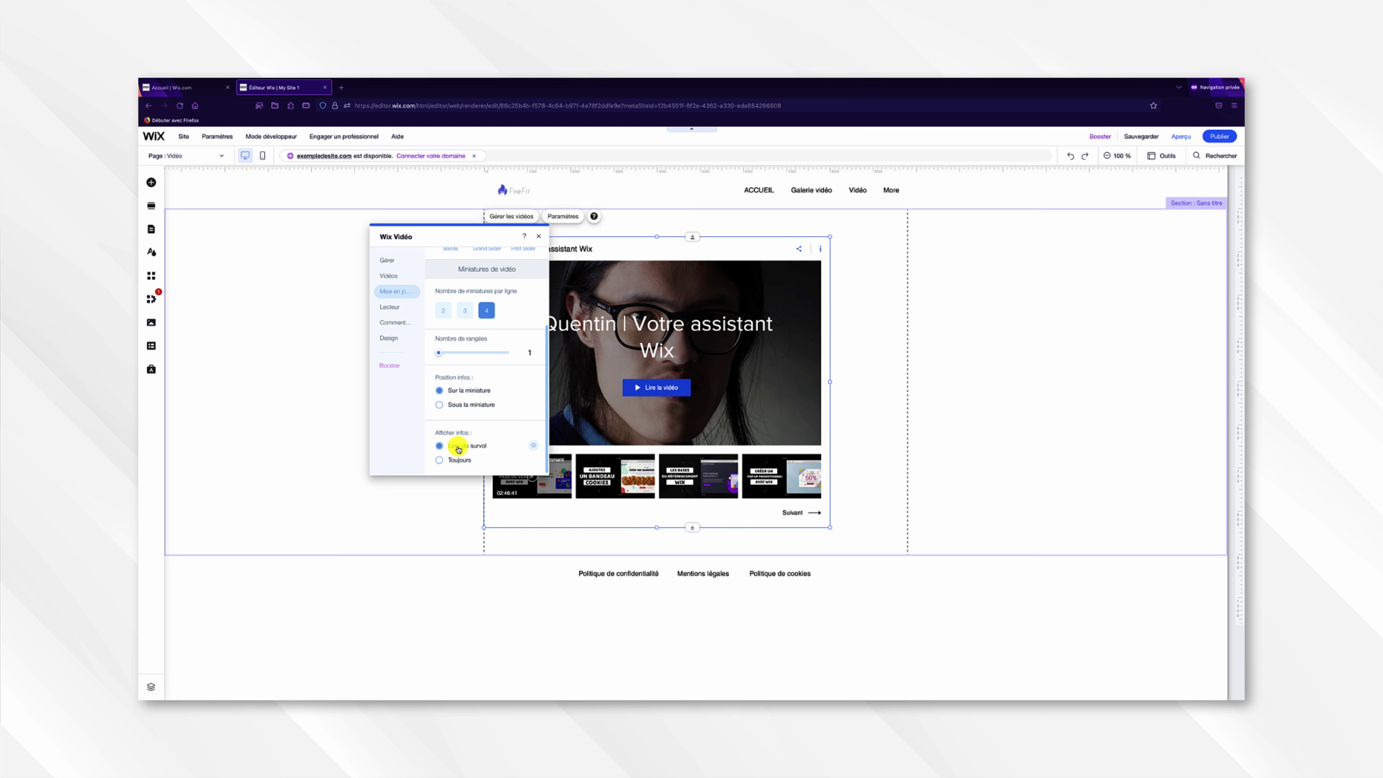
# - Set the player's frame display to Image couverture vidéo and review the options for before, during and after playback
pyautogui.click(395, 307)
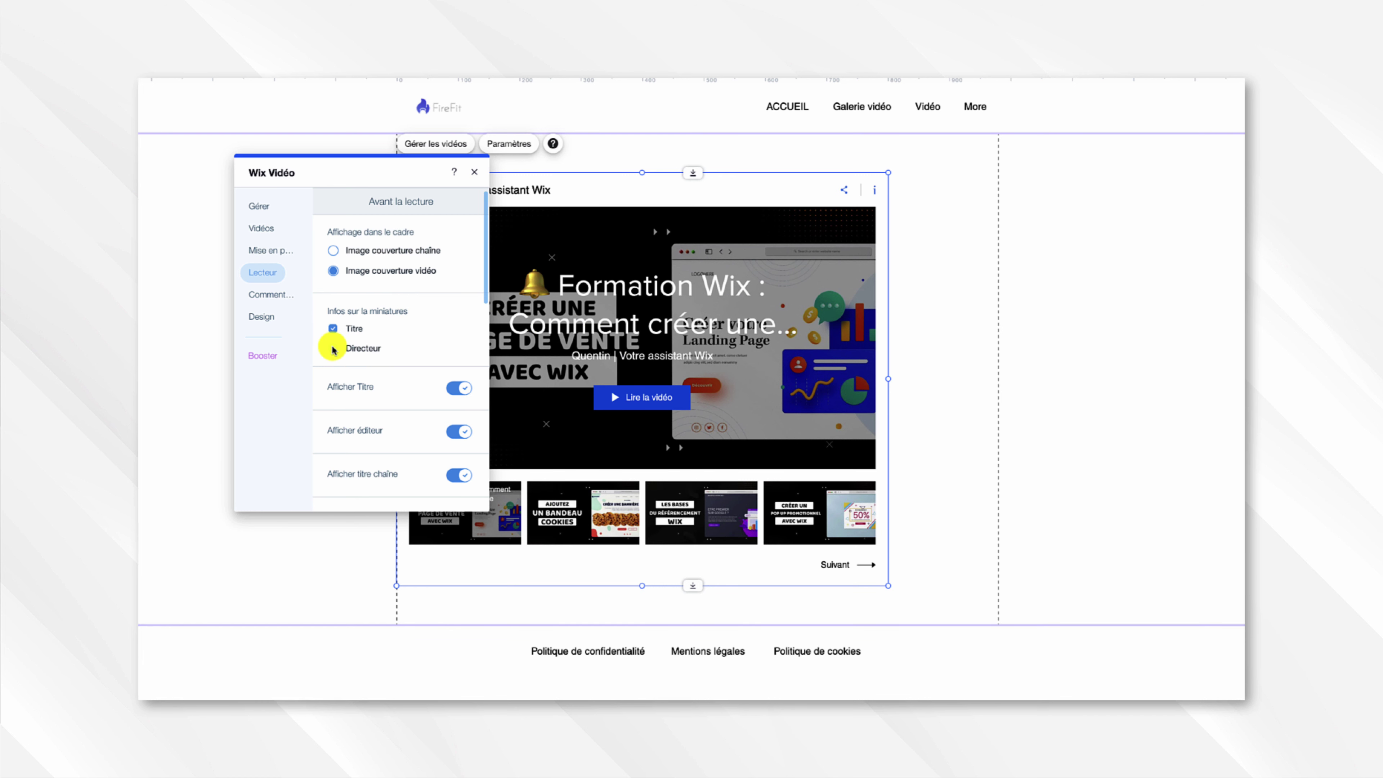
pyautogui.scroll(-1, 361, 348)
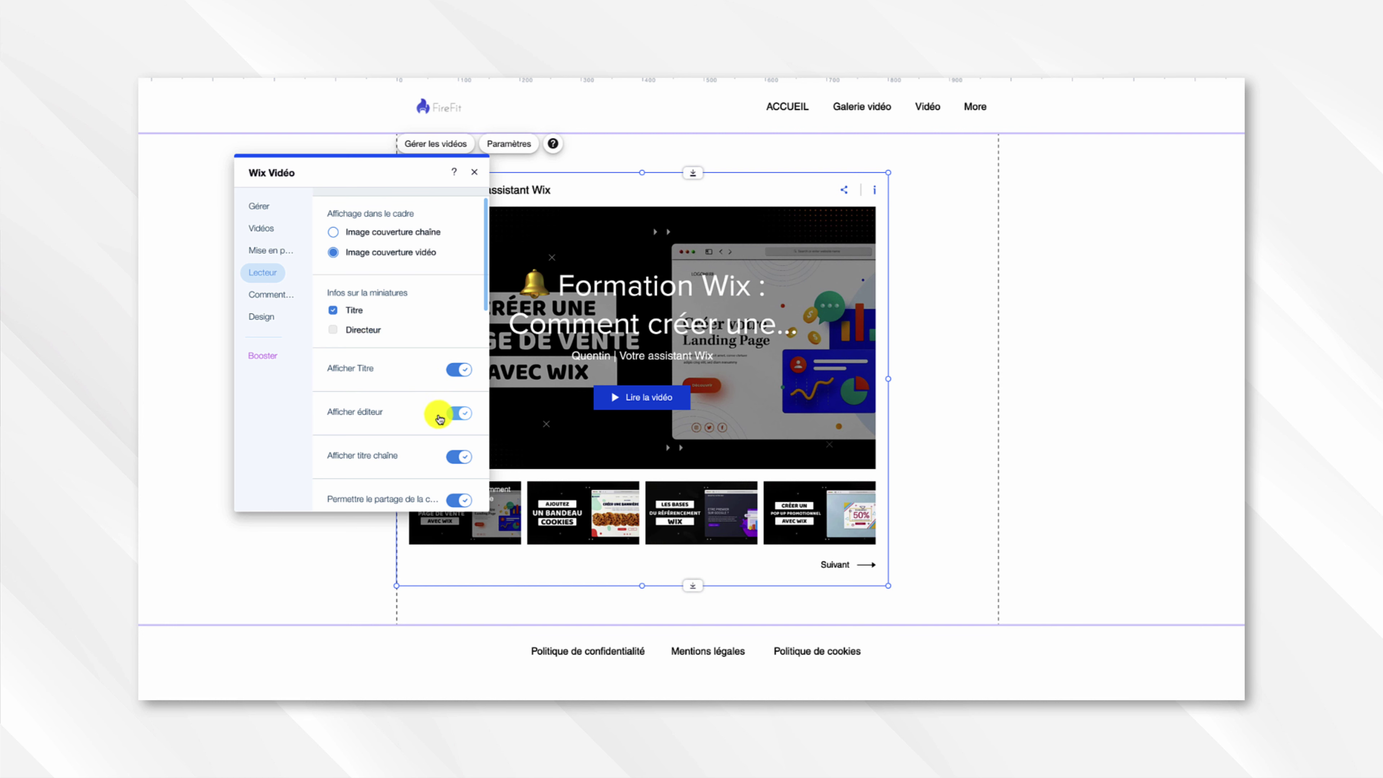
pyautogui.scroll(-3, 424, 411)
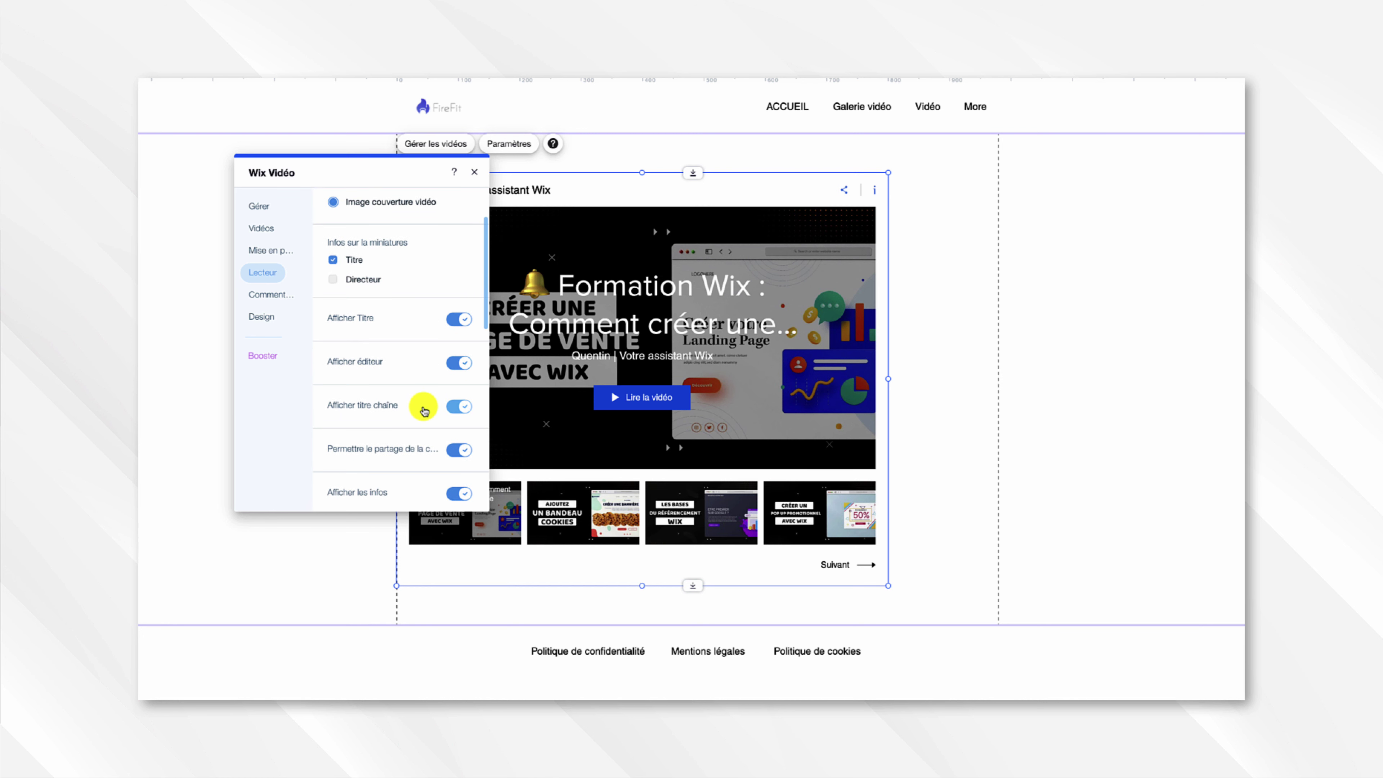
pyautogui.scroll(-3, 425, 411)
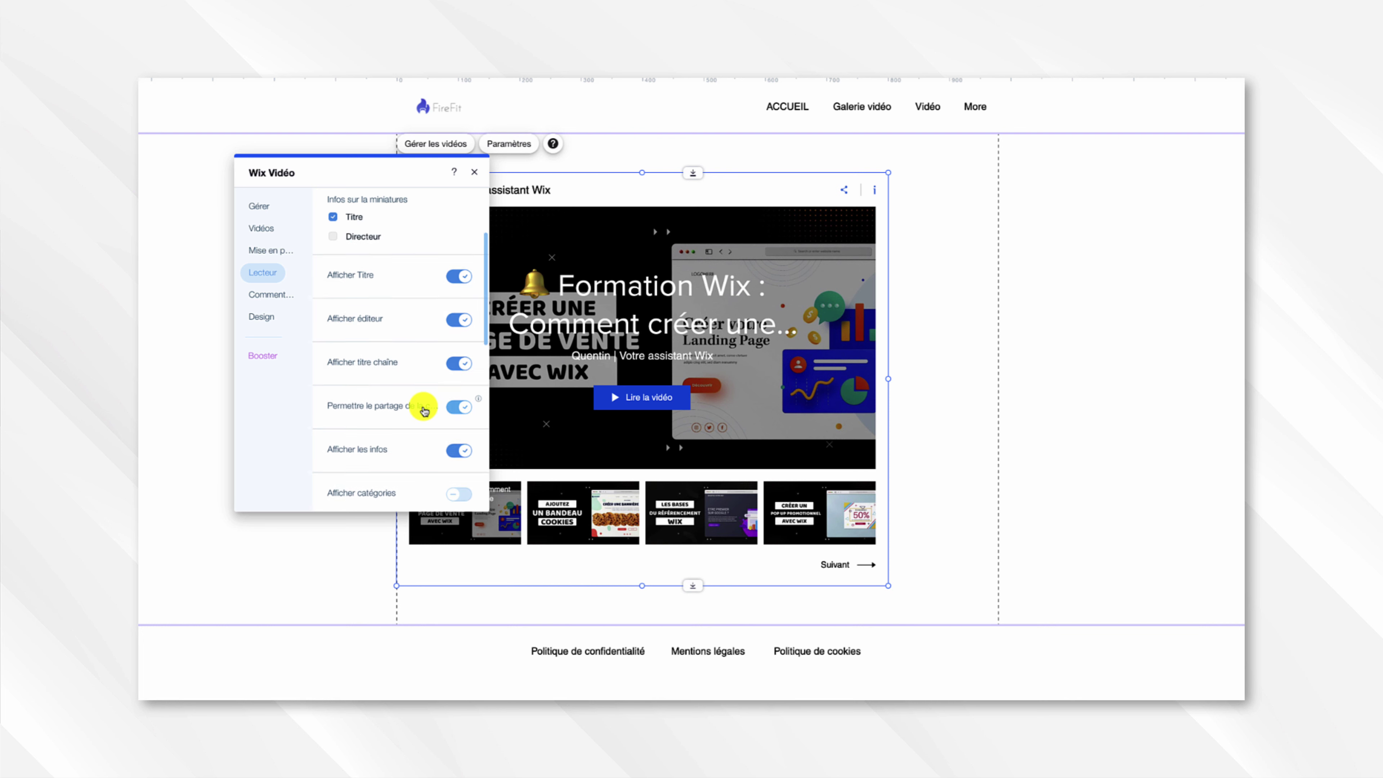
pyautogui.scroll(-3, 425, 409)
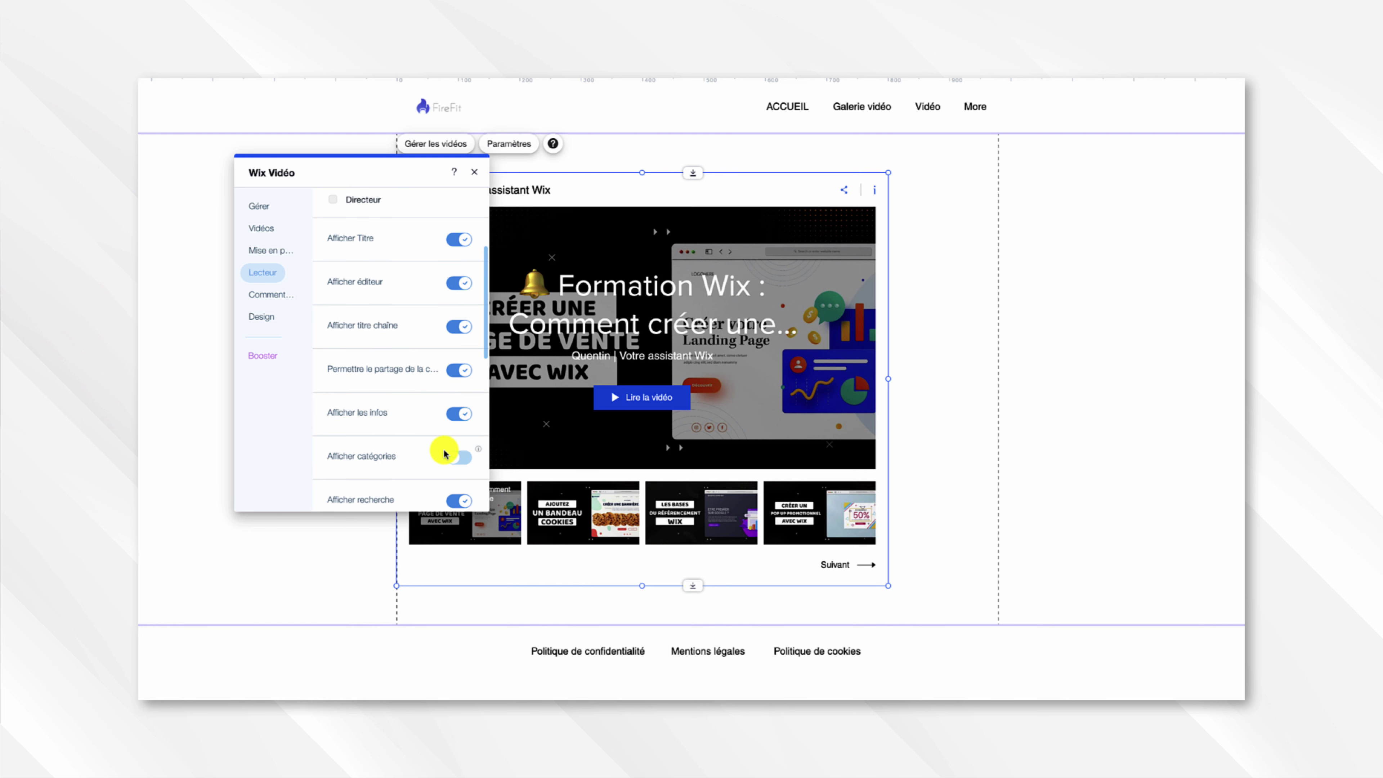
pyautogui.scroll(-8, 386, 393)
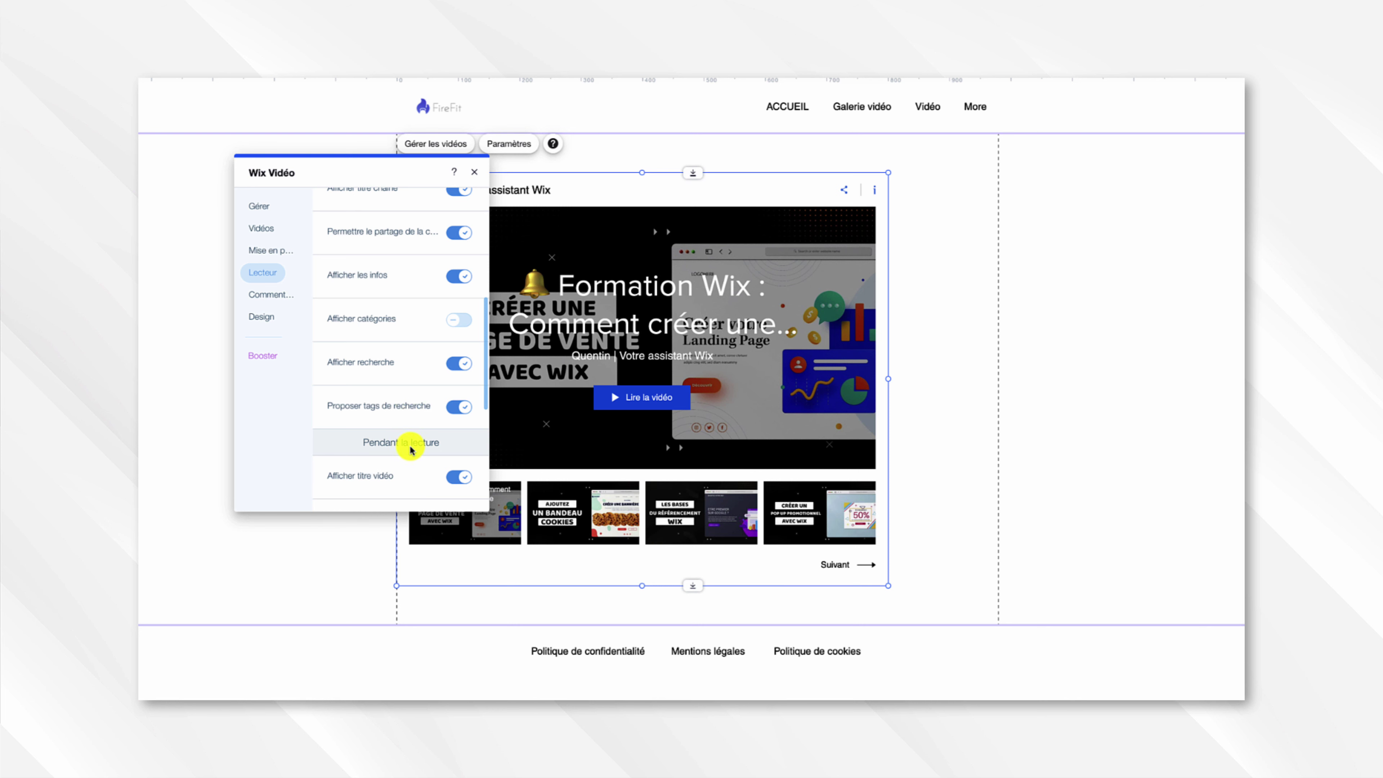
pyautogui.scroll(-3, 411, 448)
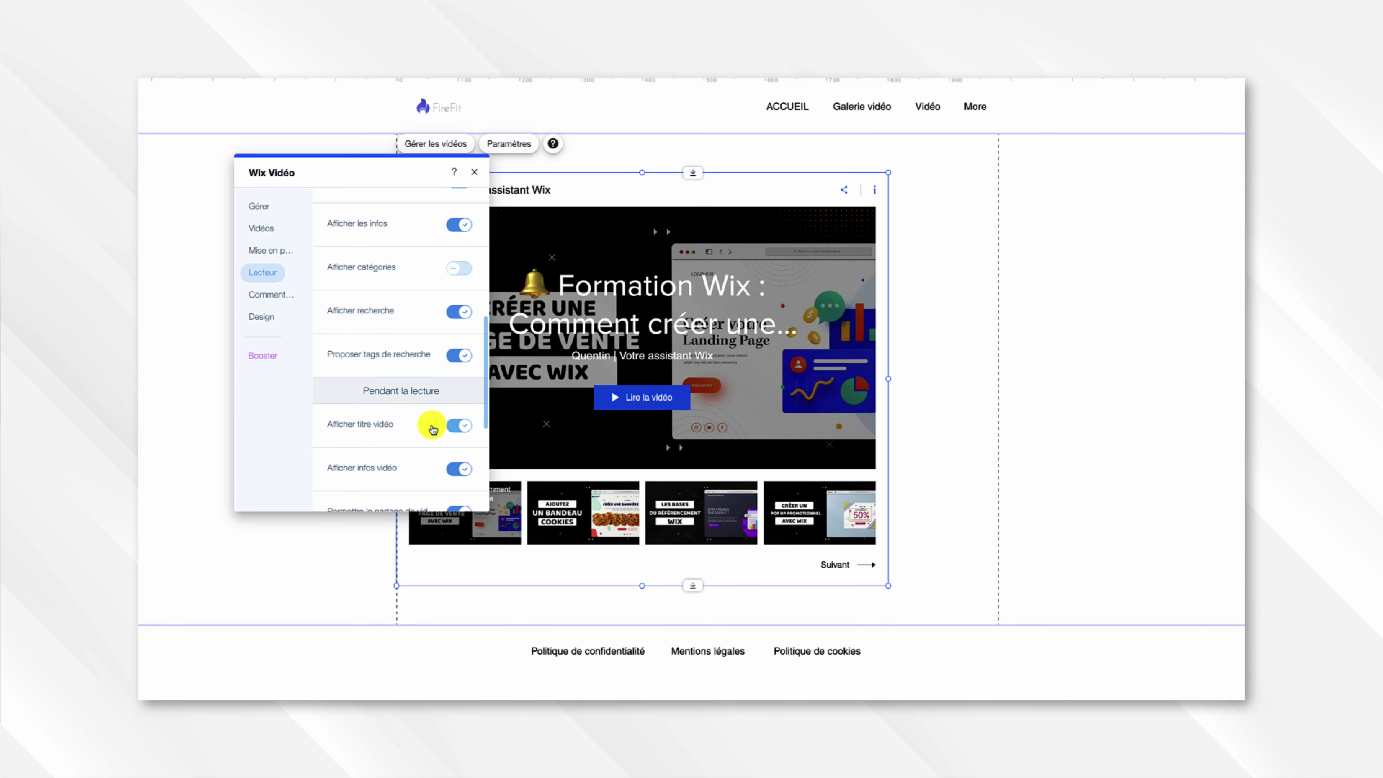
pyautogui.scroll(-5, 433, 429)
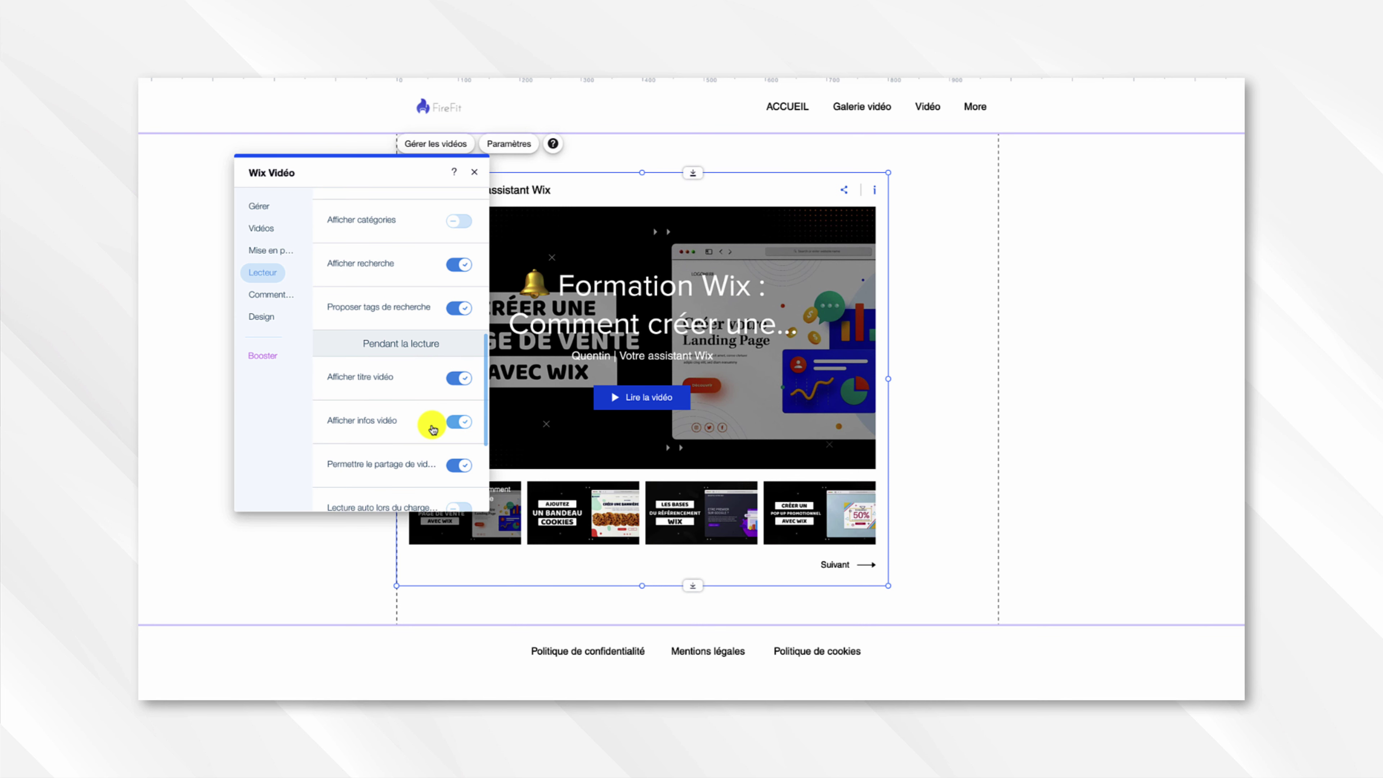
pyautogui.scroll(-1, 432, 428)
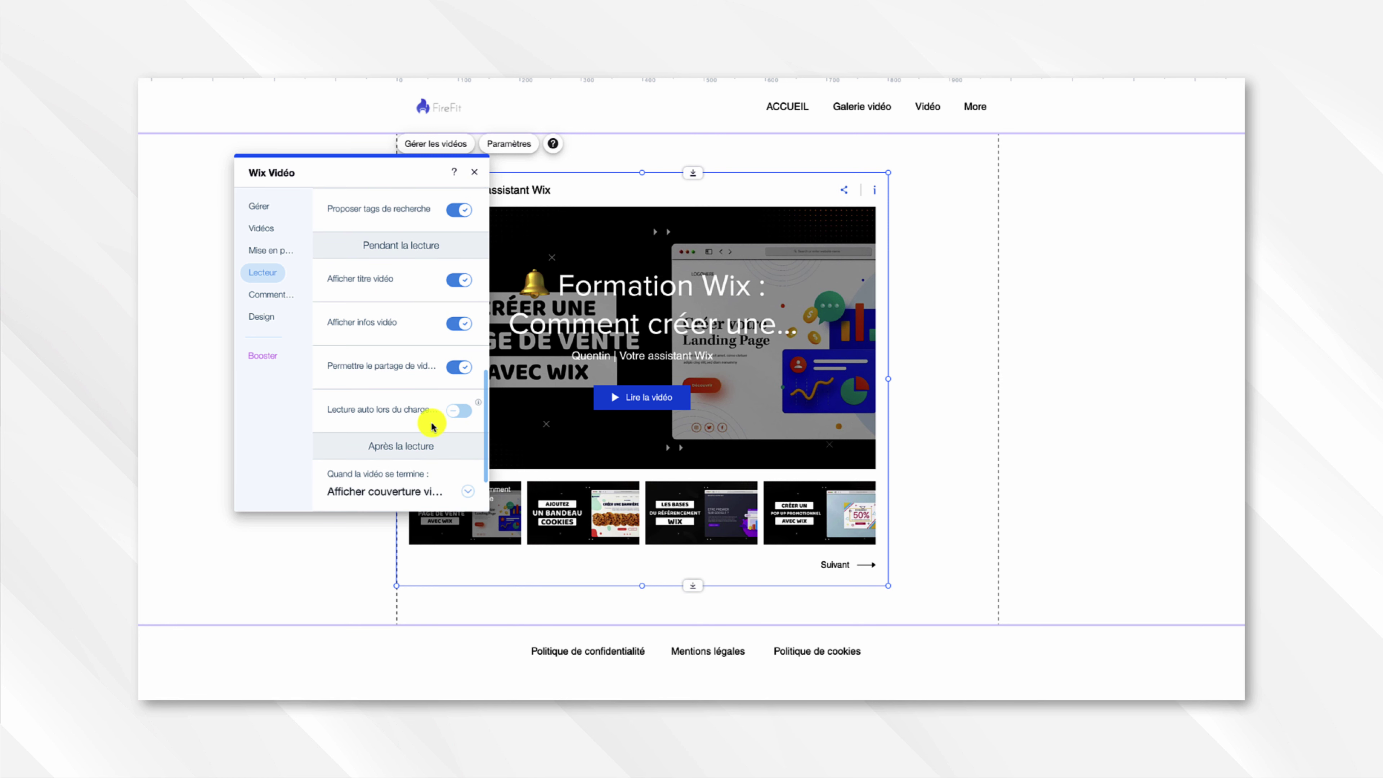
# - Try toggling the option that permits video sharing during playback
pyautogui.click(460, 370)
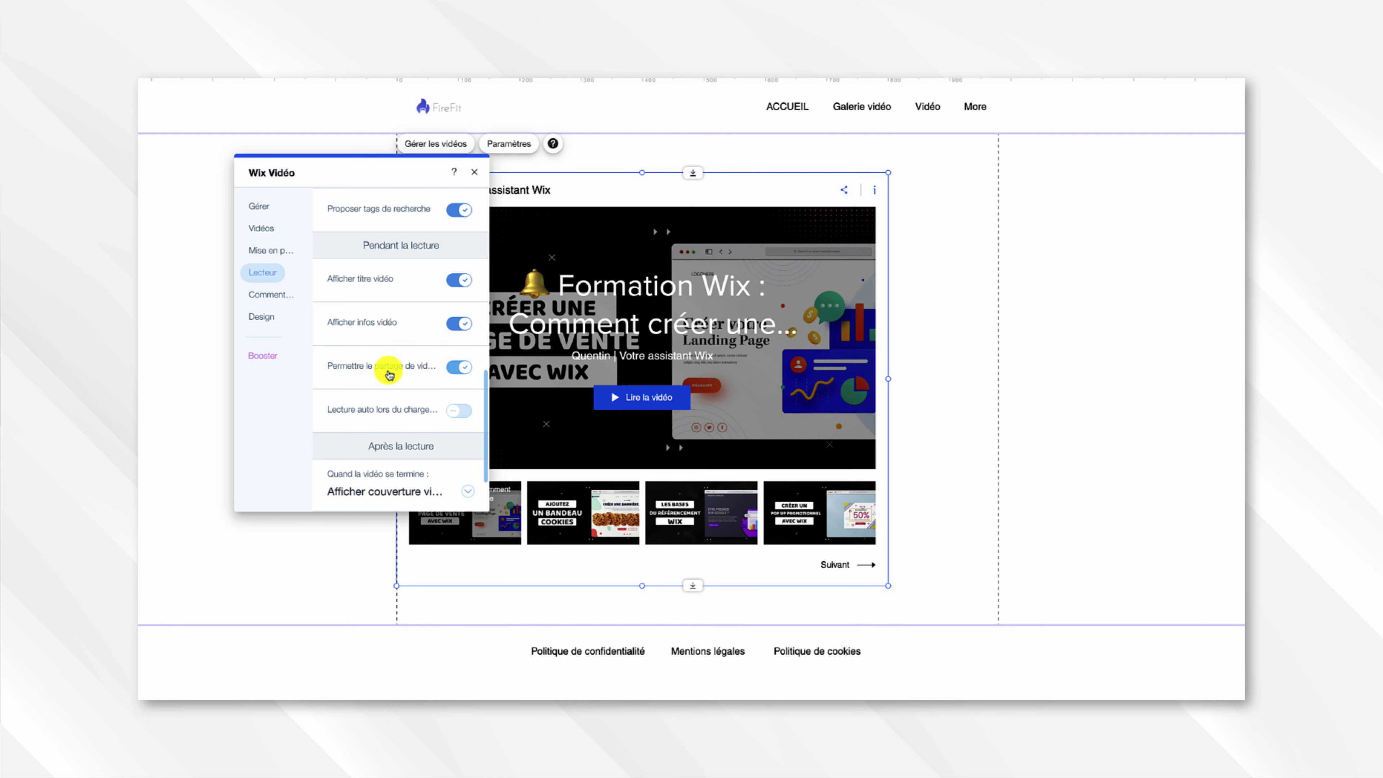
pyautogui.click(460, 370)
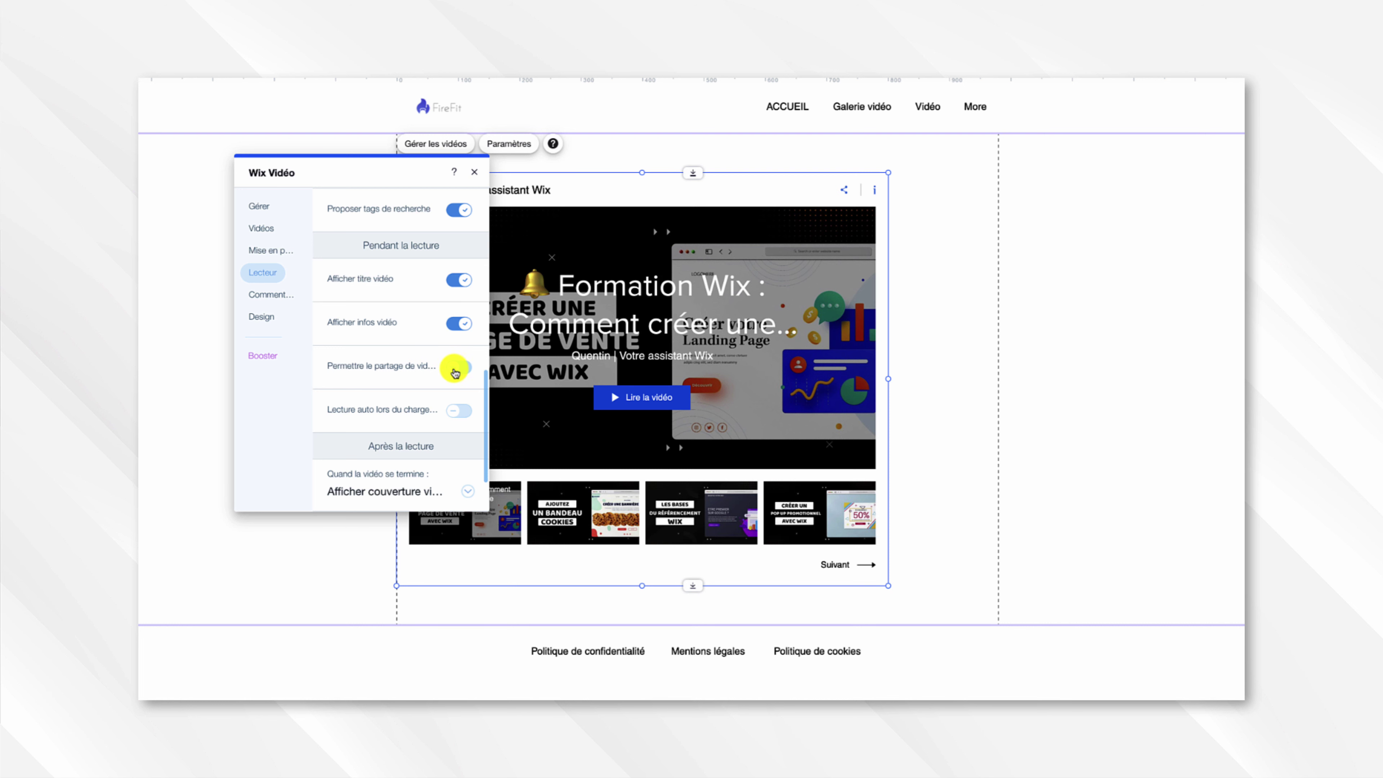
pyautogui.click(455, 371)
# - Examine the comment permissions for uploaded videos and for live broadcasts
pyautogui.click(290, 296)
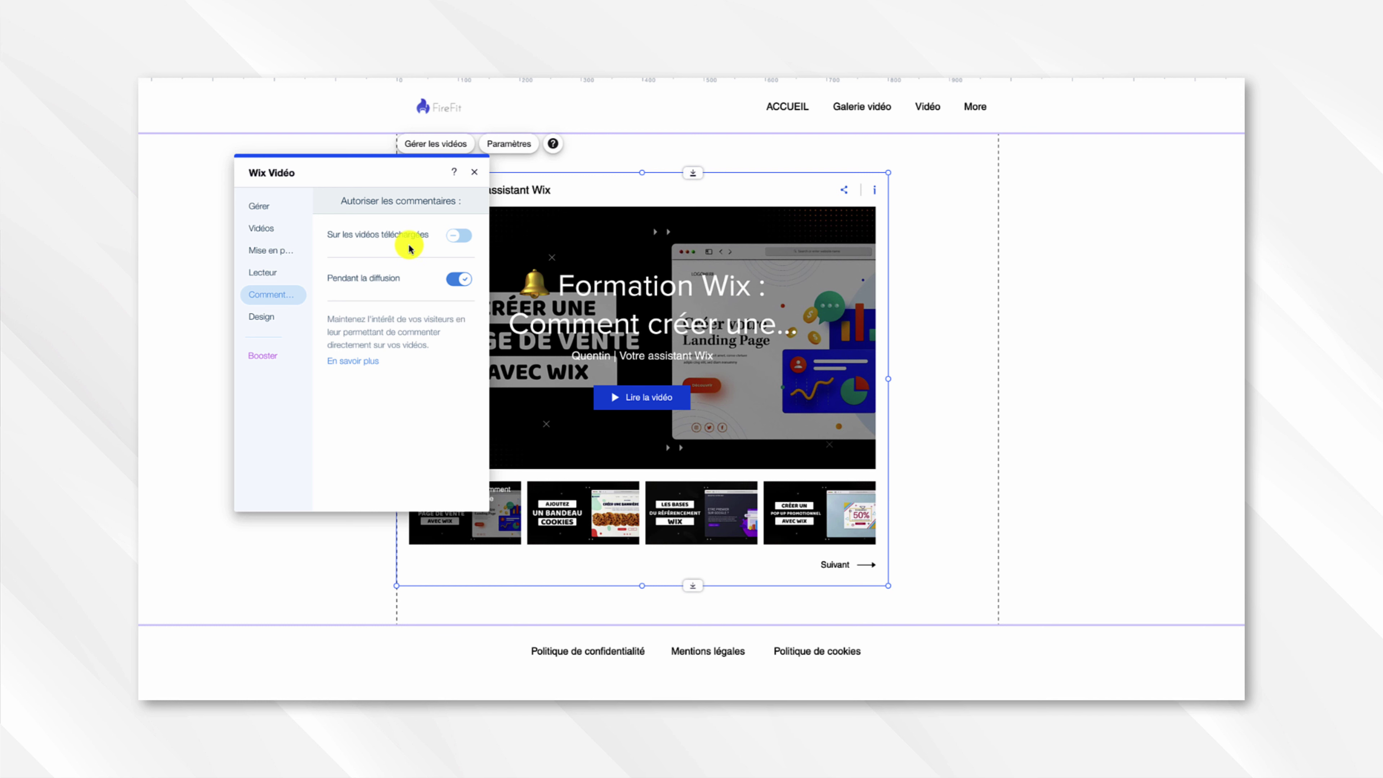
pyautogui.click(452, 243)
pyautogui.click(448, 288)
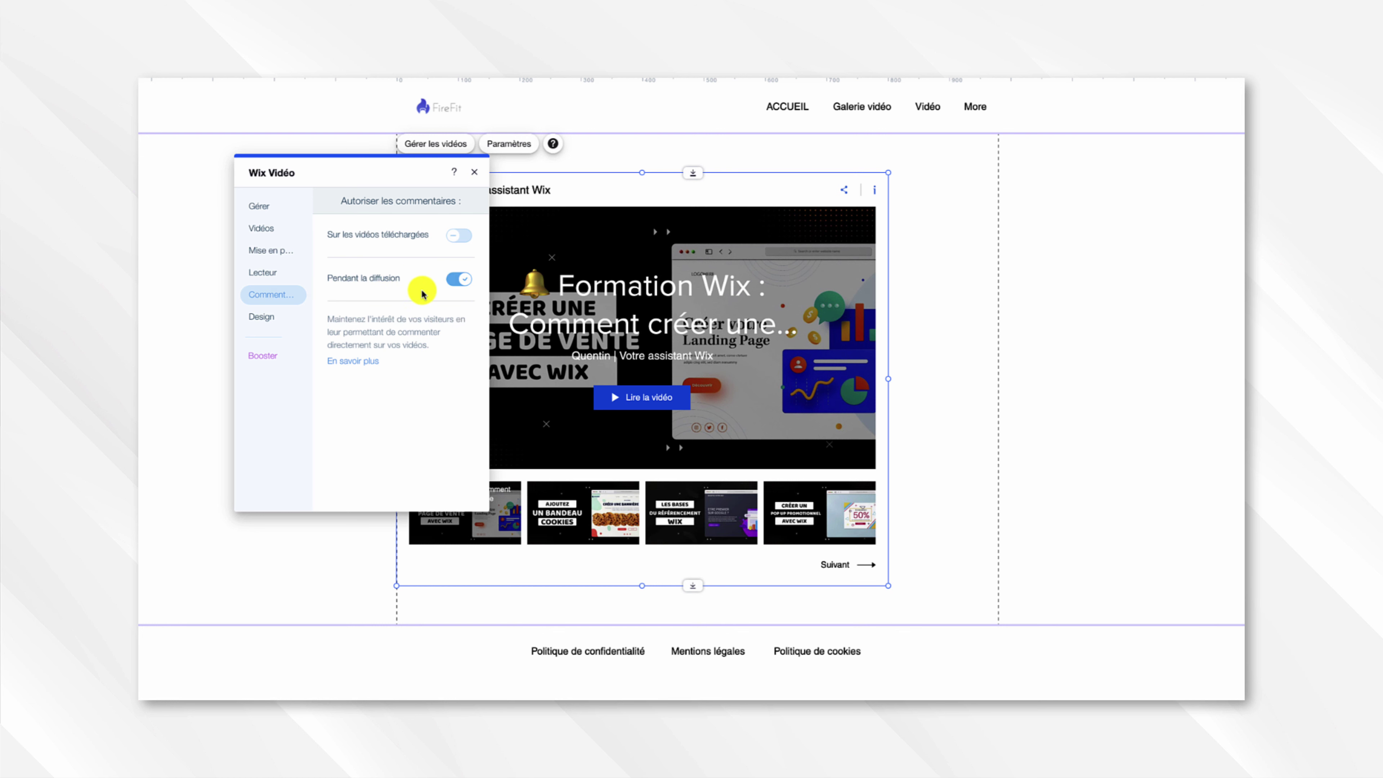
# - Set the font of the video player's titles to Quicksand
pyautogui.click(262, 319)
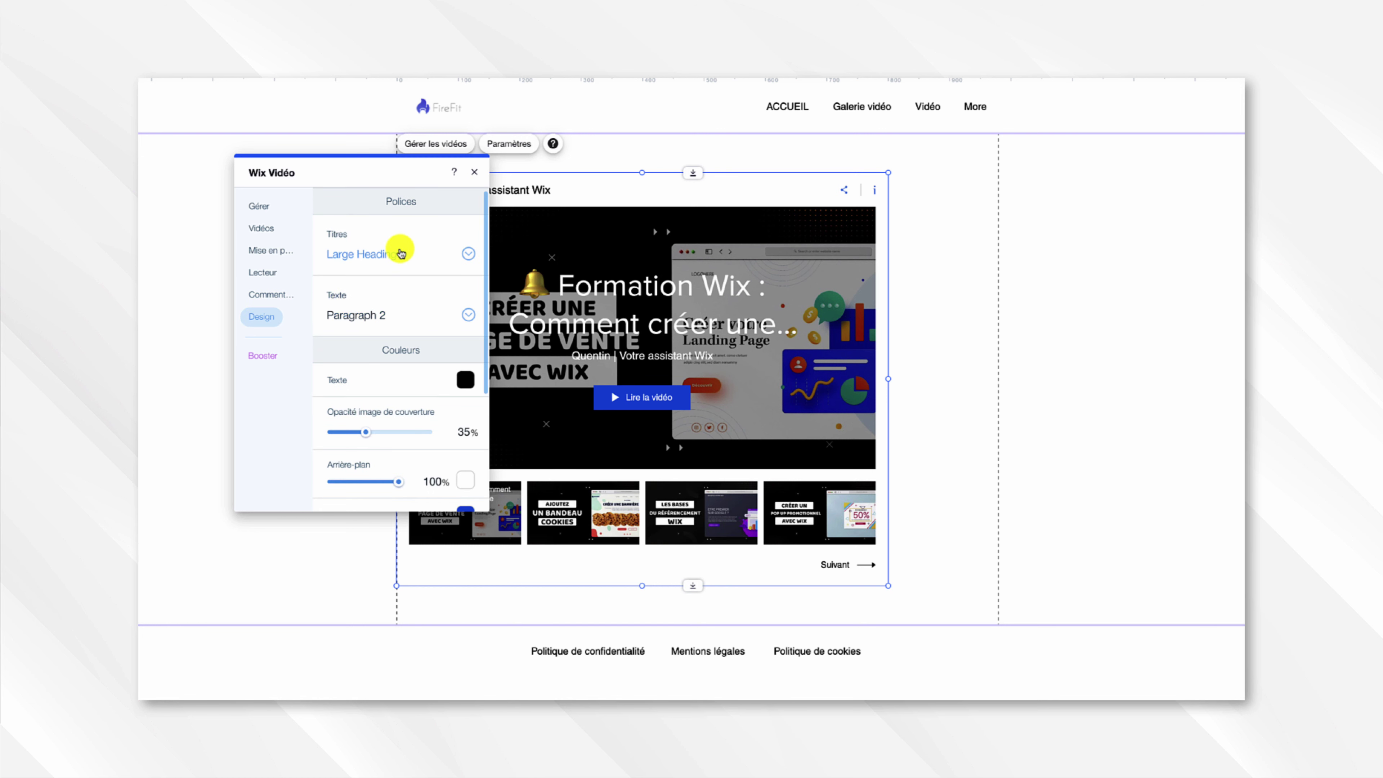
pyautogui.click(425, 251)
pyautogui.click(492, 420)
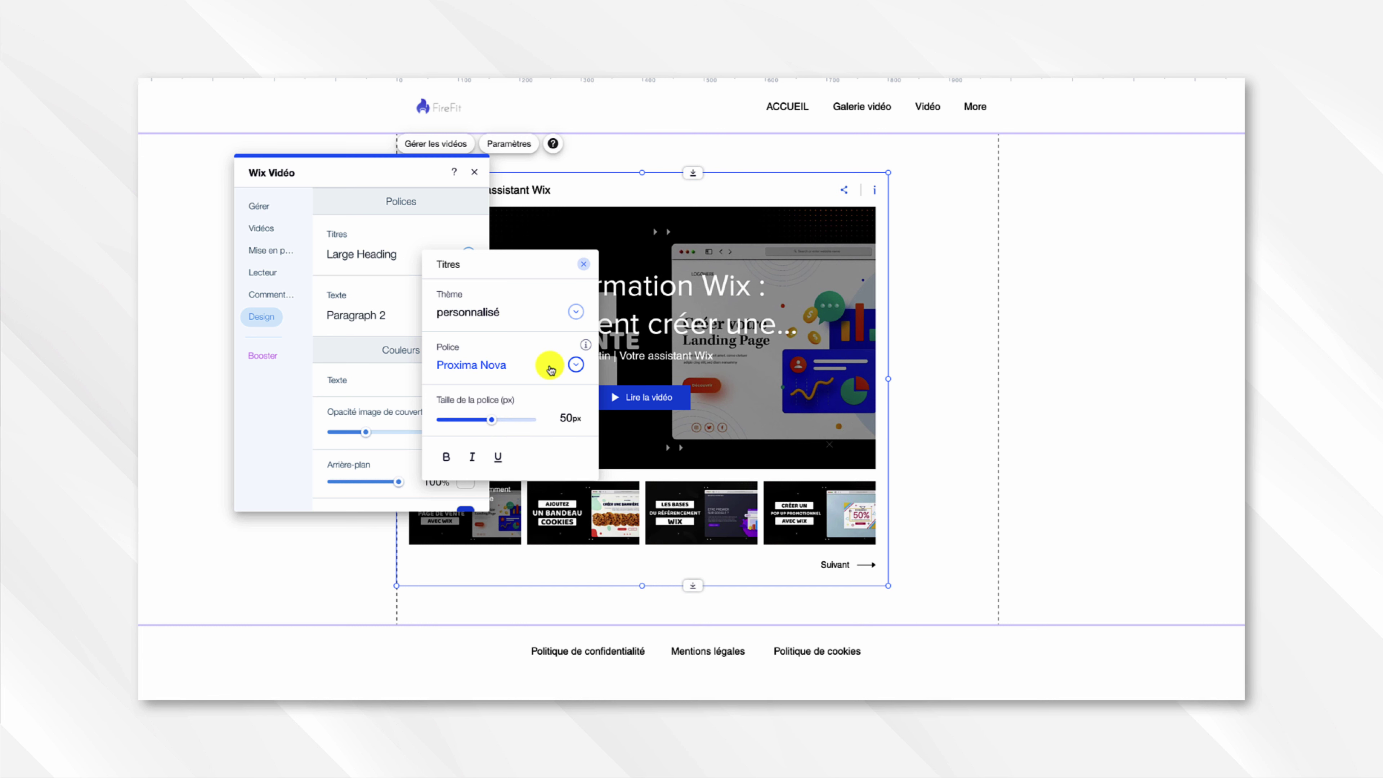
pyautogui.click(573, 366)
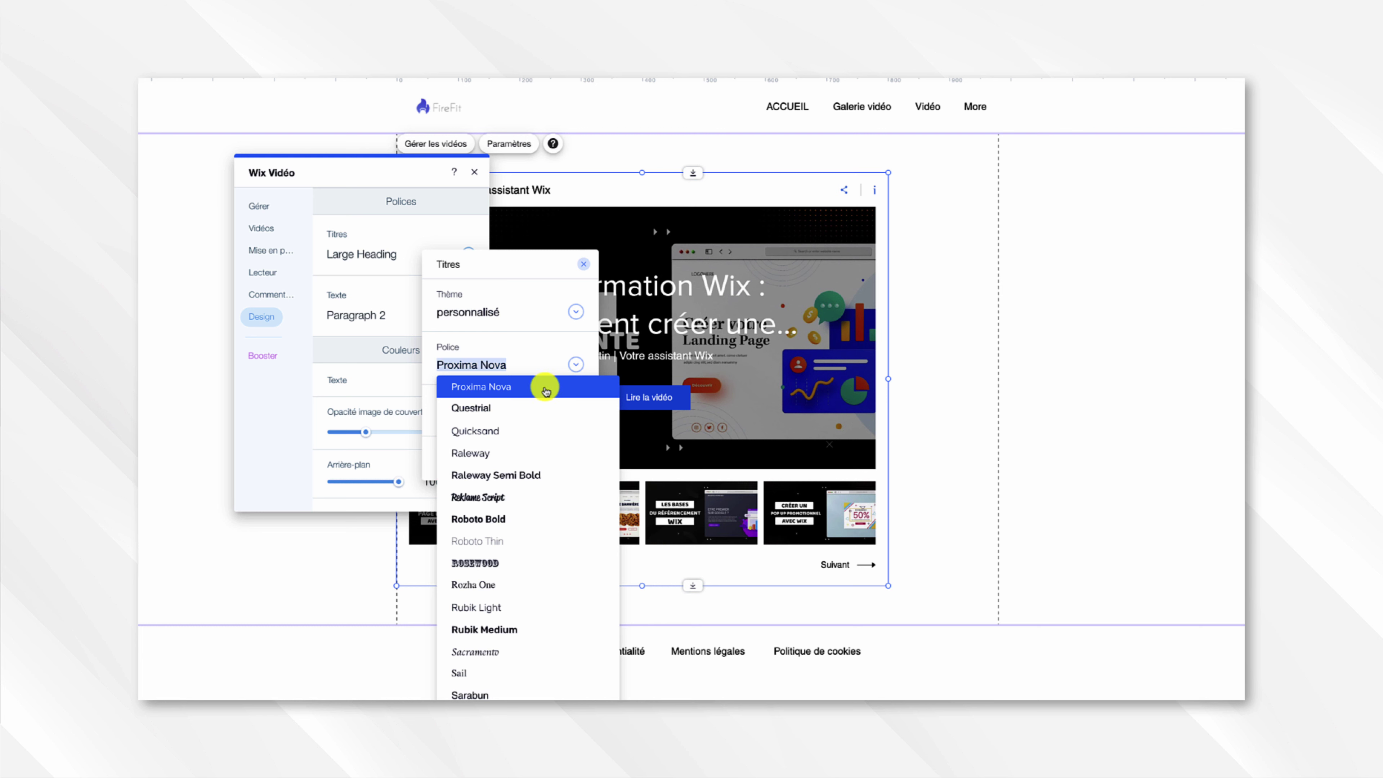
pyautogui.click(508, 430)
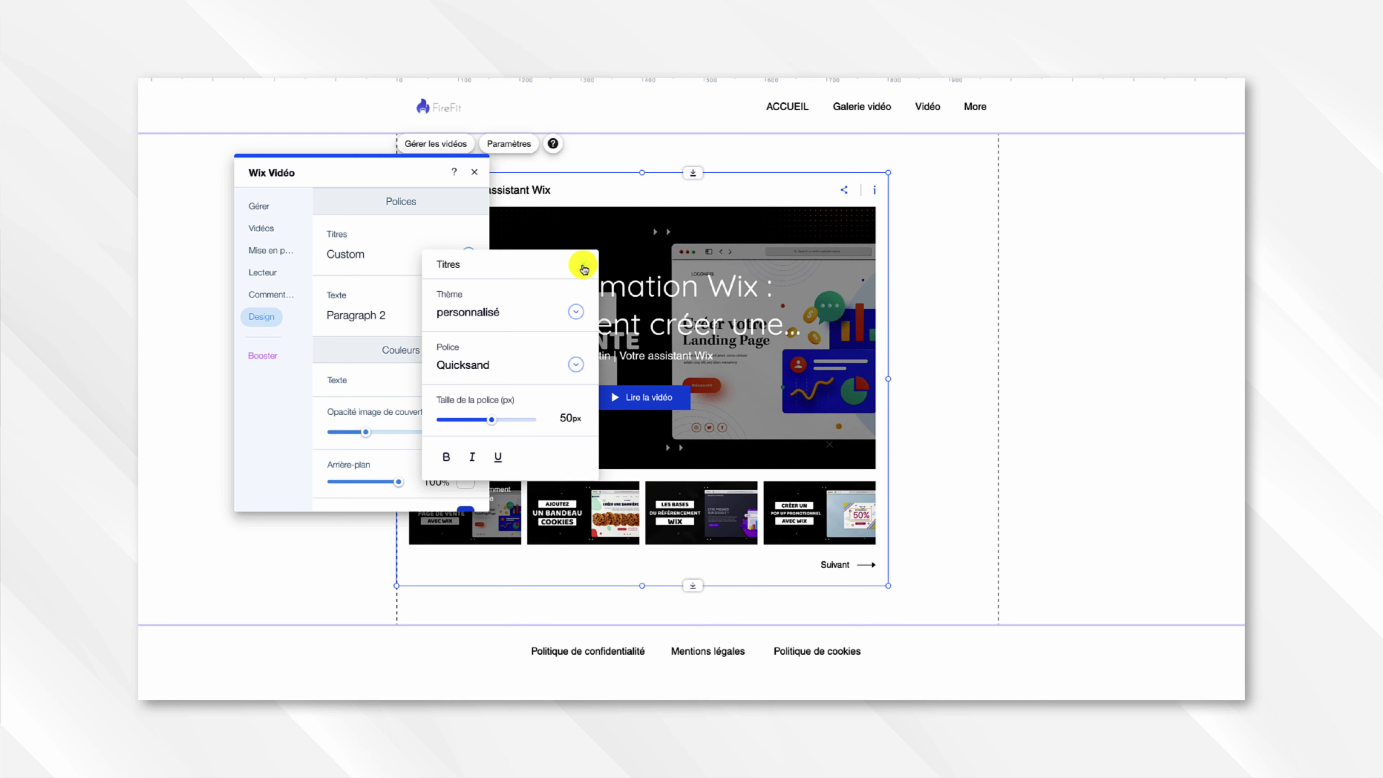
pyautogui.click(583, 268)
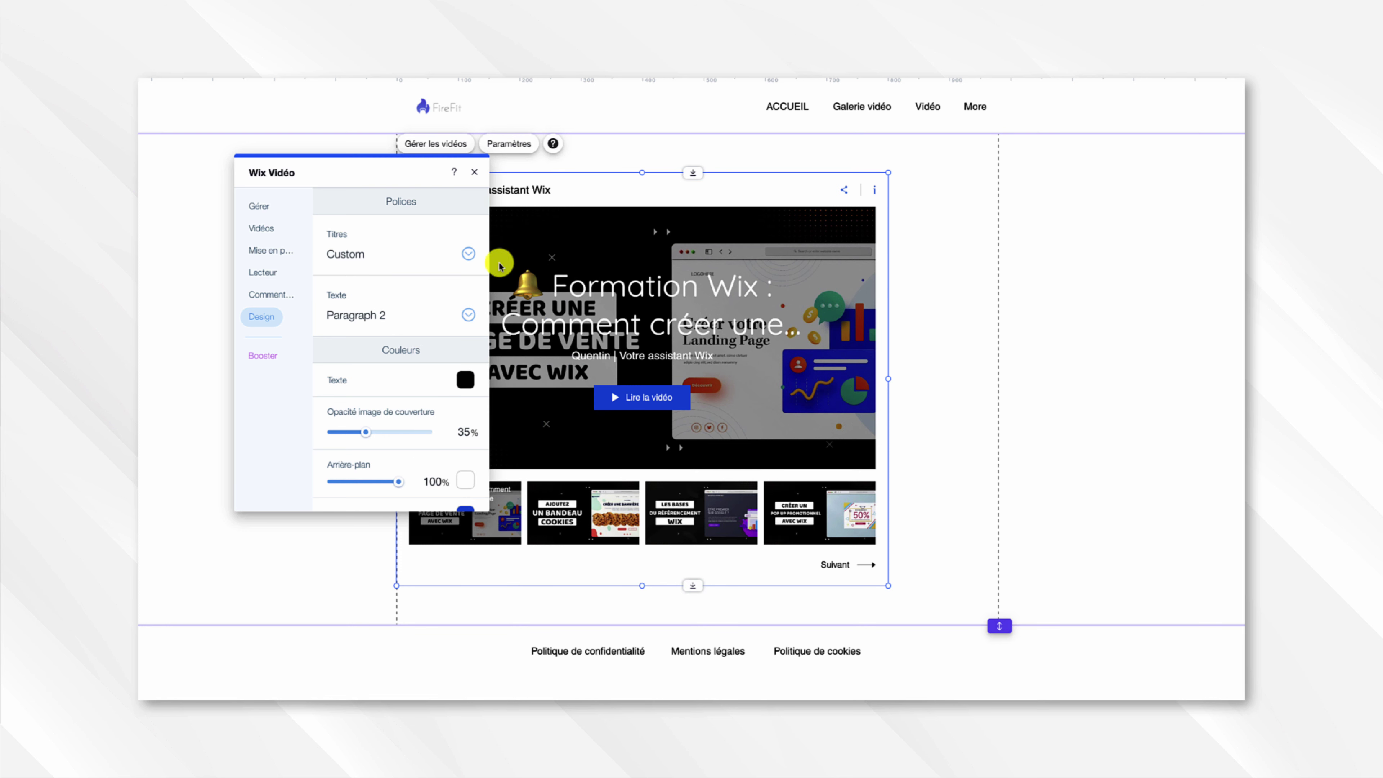
# - Recolour the player's Lire la vidéo button to red, saved as a custom colour, and apply the rounded button design
pyautogui.scroll(-2, 448, 276)
pyautogui.scroll(-1, 448, 277)
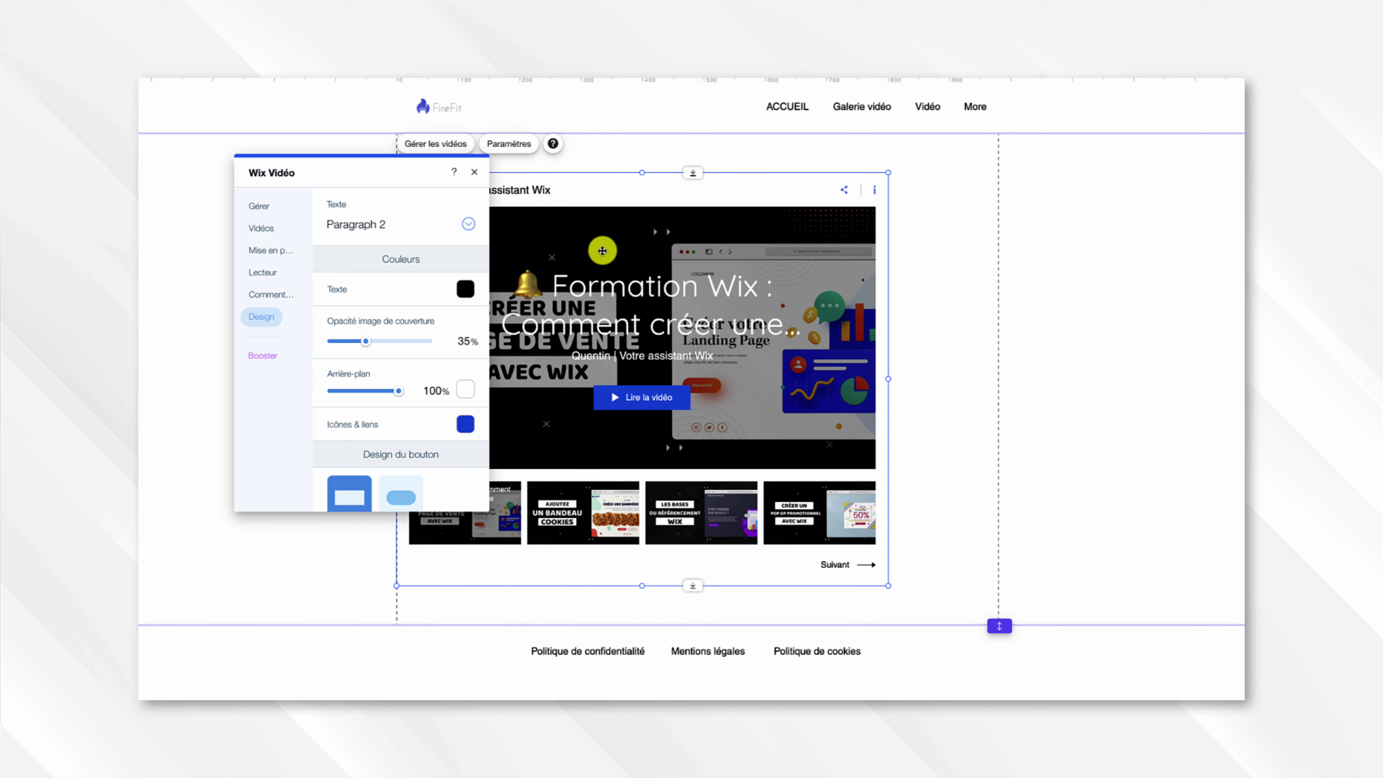
pyautogui.scroll(-2, 416, 297)
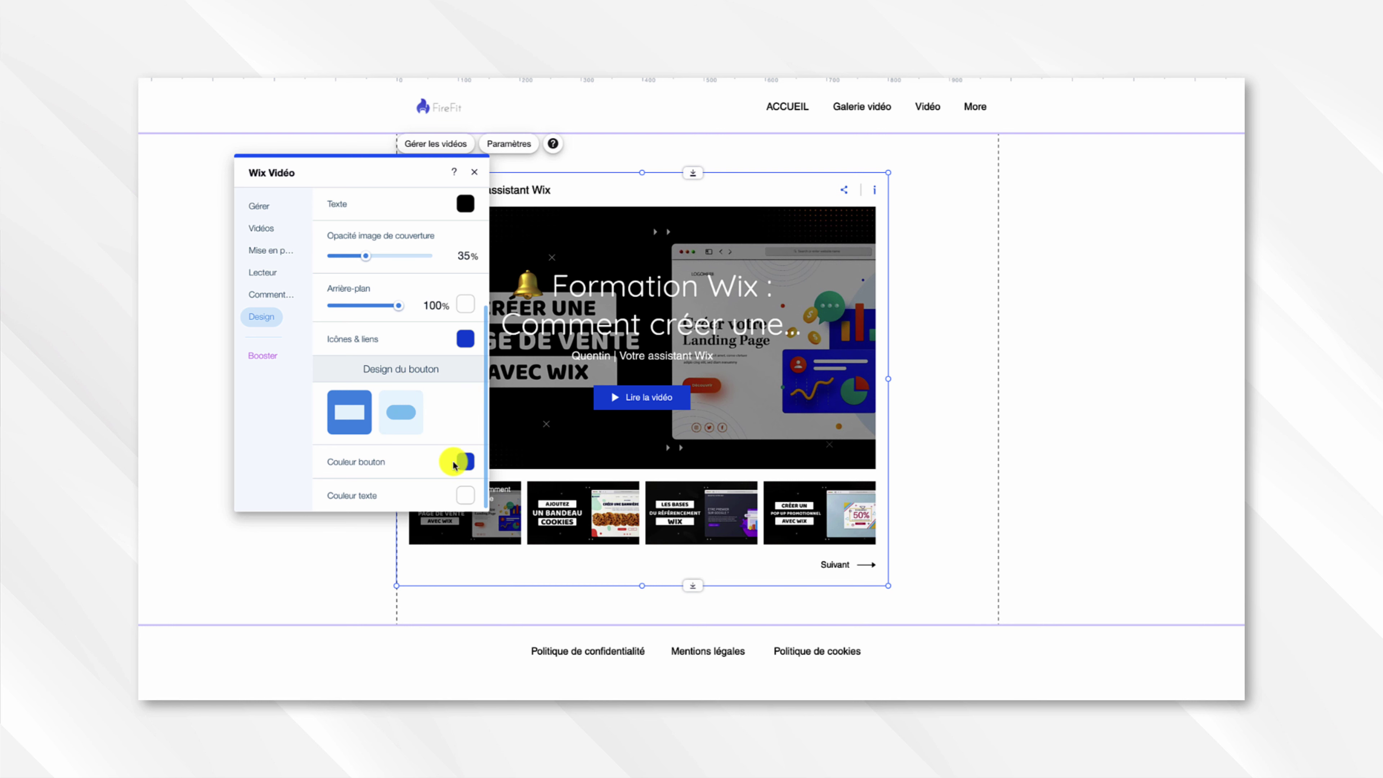
pyautogui.click(466, 464)
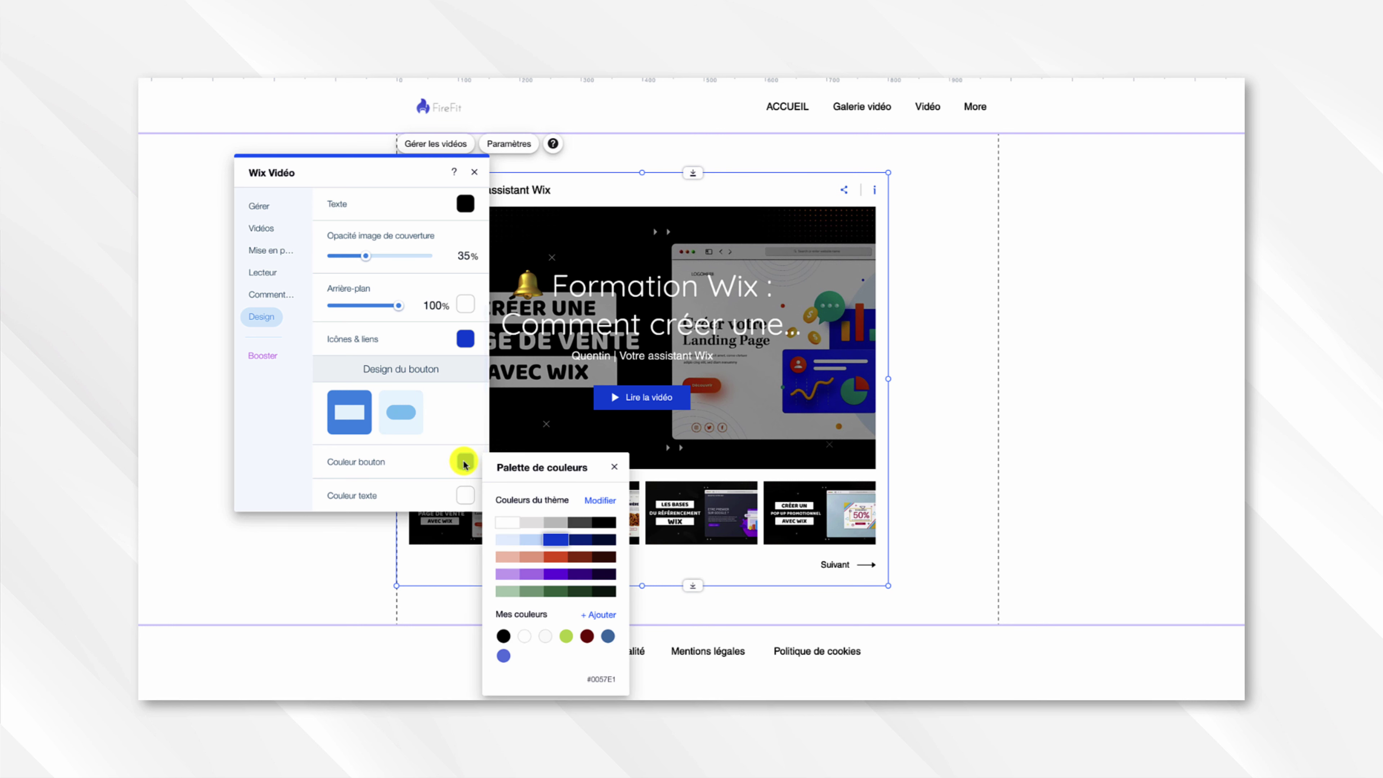
pyautogui.click(554, 561)
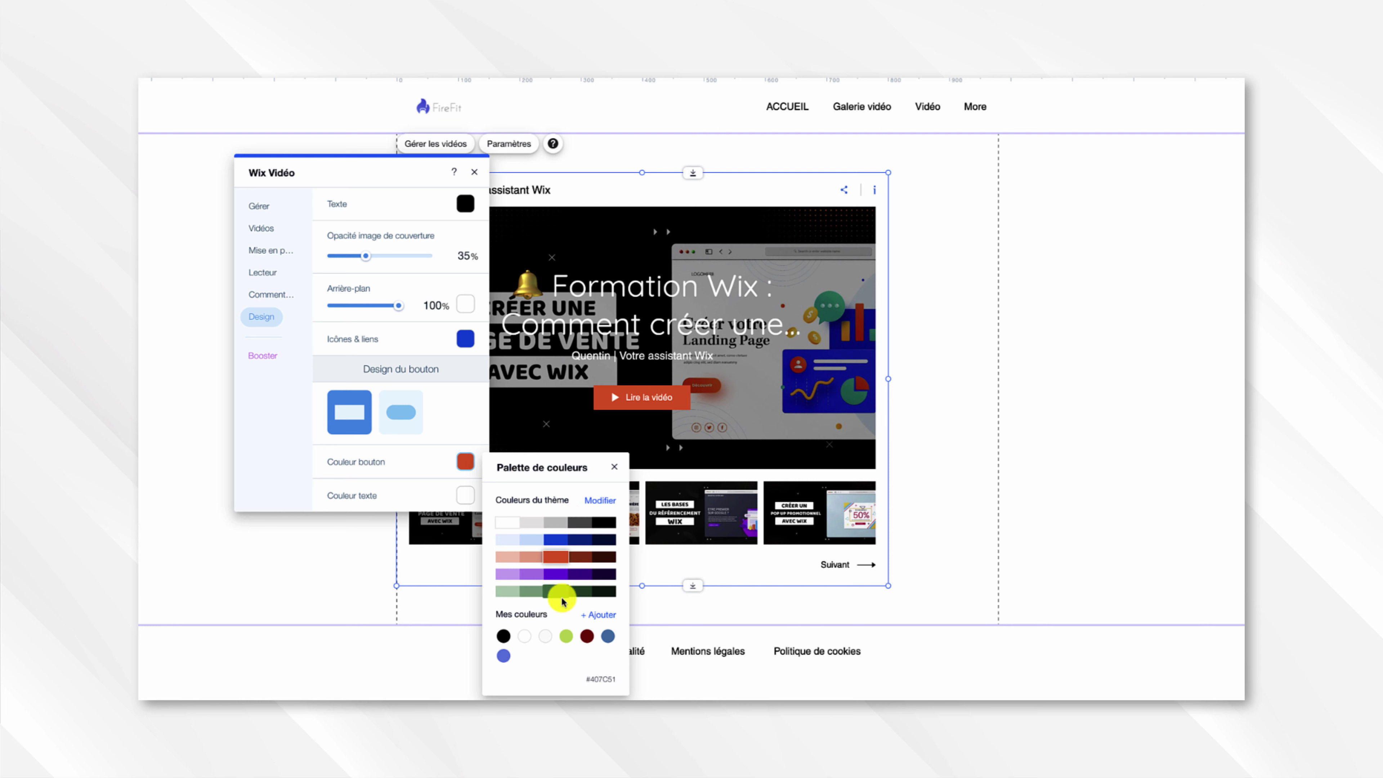
pyautogui.click(598, 614)
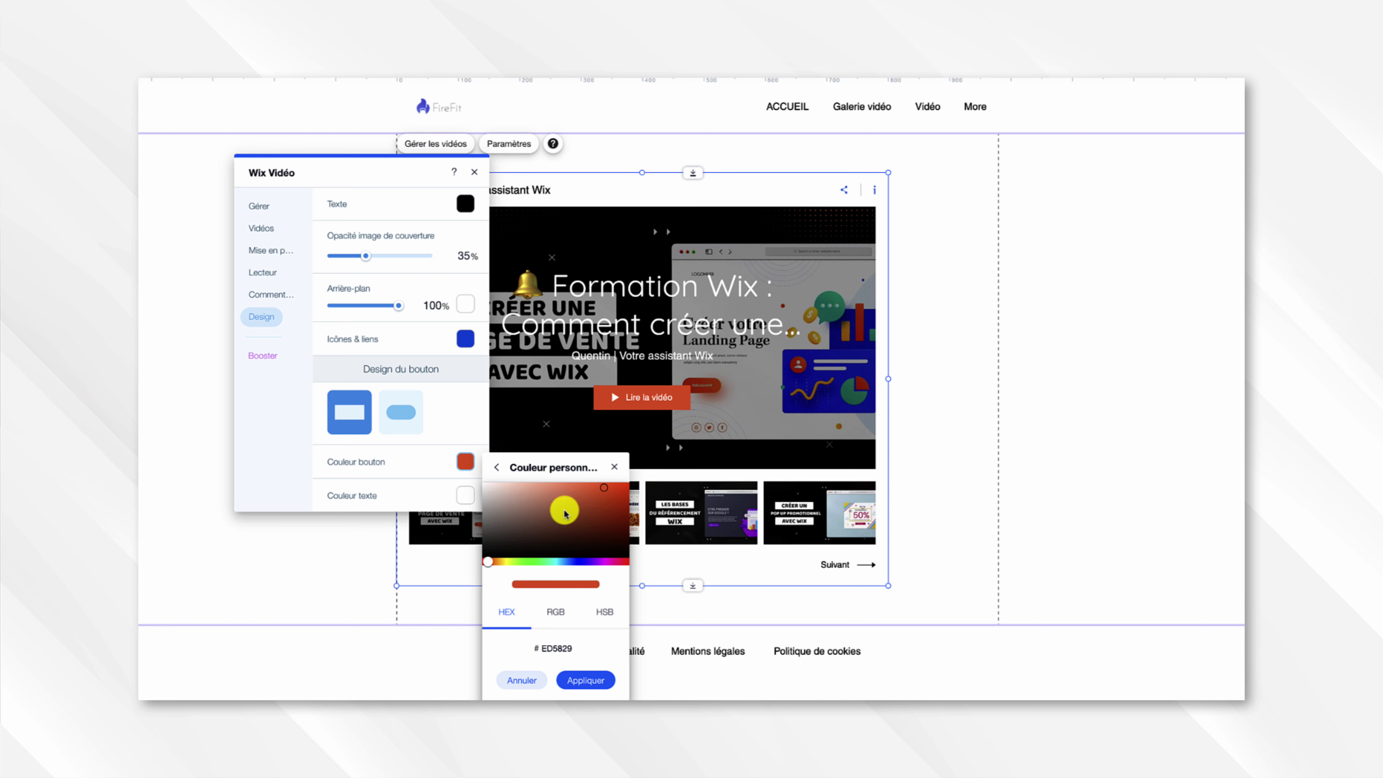
pyautogui.click(596, 680)
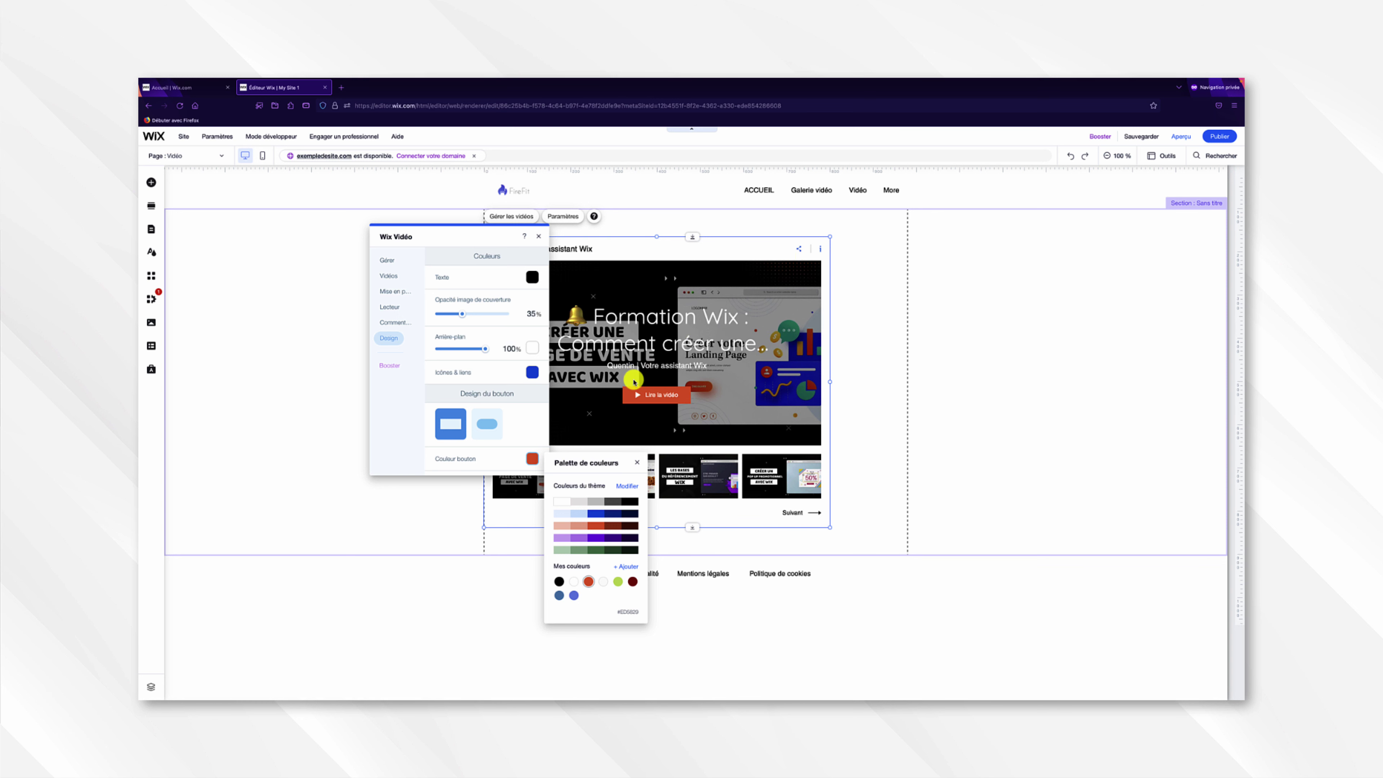
pyautogui.click(636, 462)
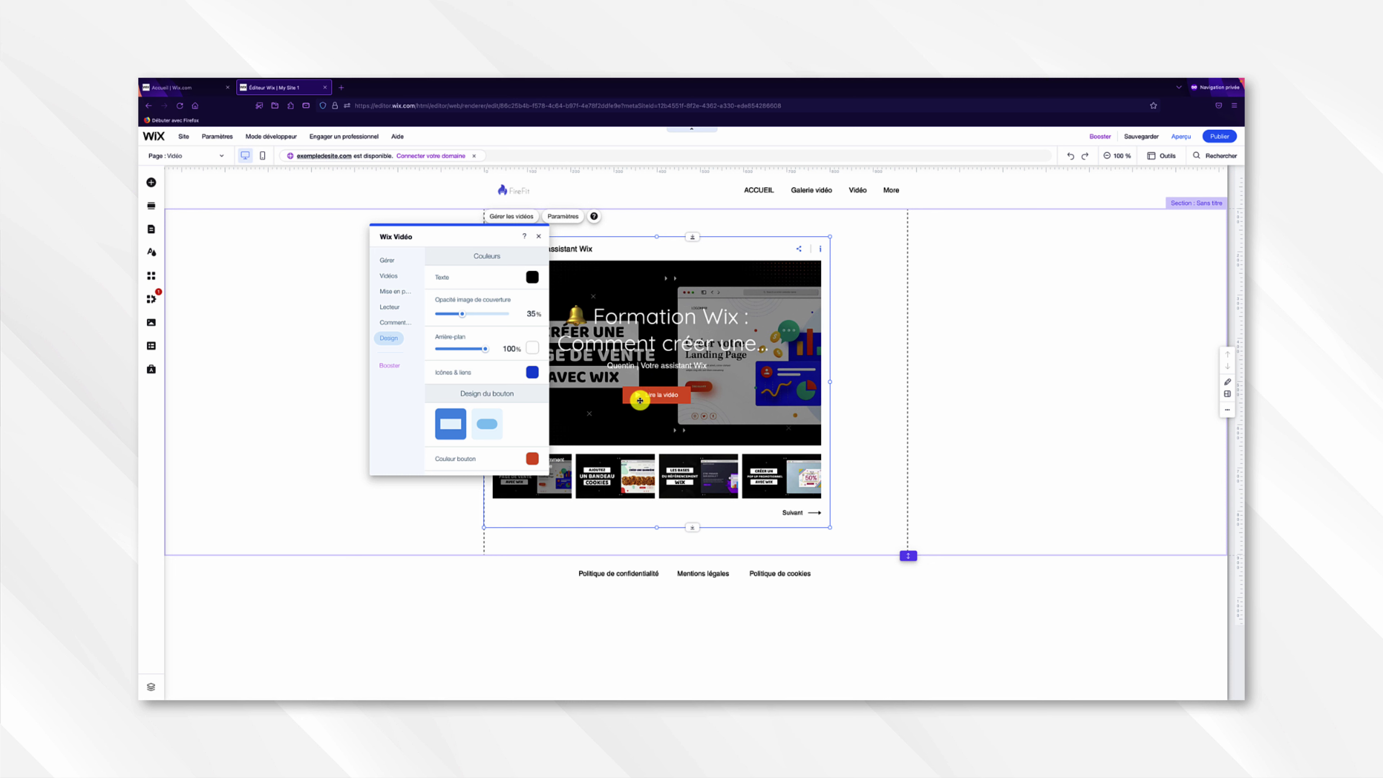
pyautogui.click(497, 422)
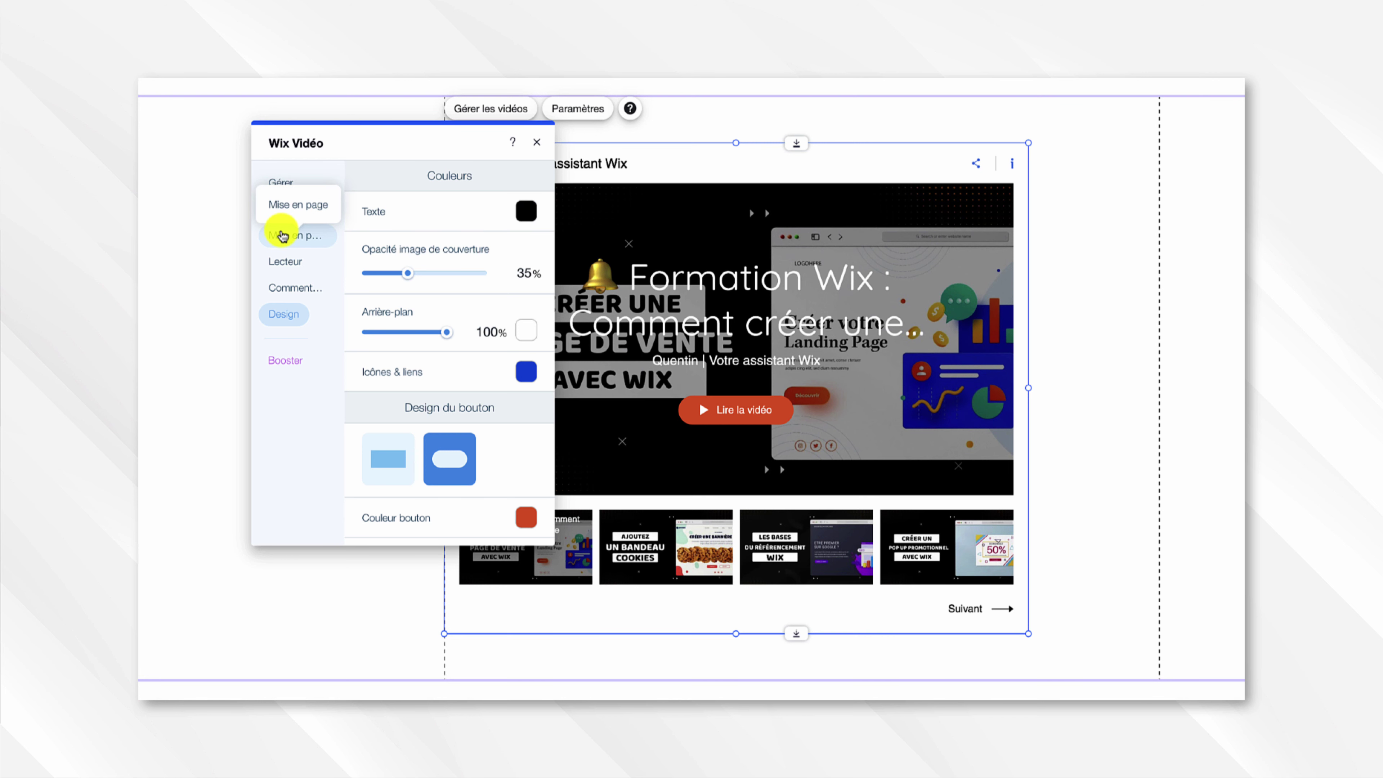
# - Apply the Petit Slider layout to the video player and turn off Étirer sur toute la largeur
pyautogui.click(283, 235)
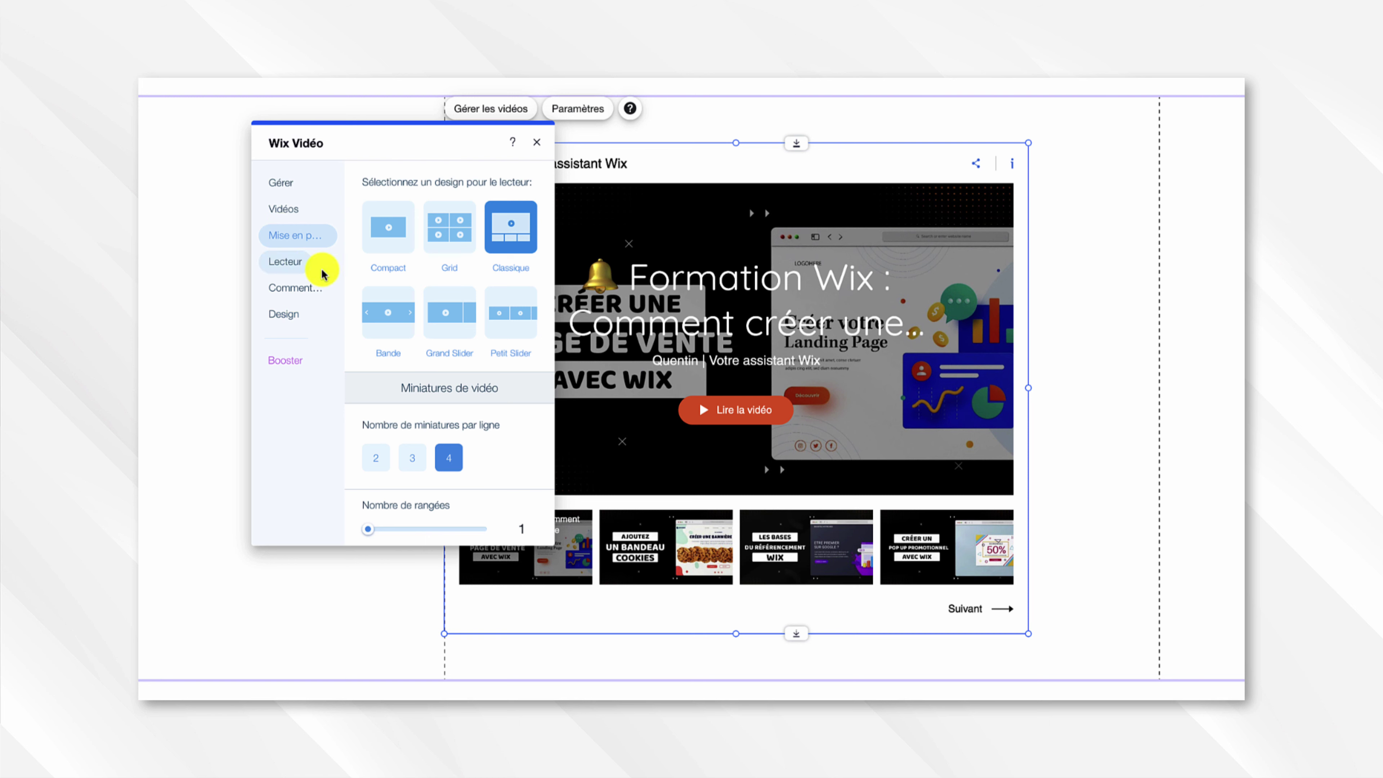
pyautogui.click(493, 312)
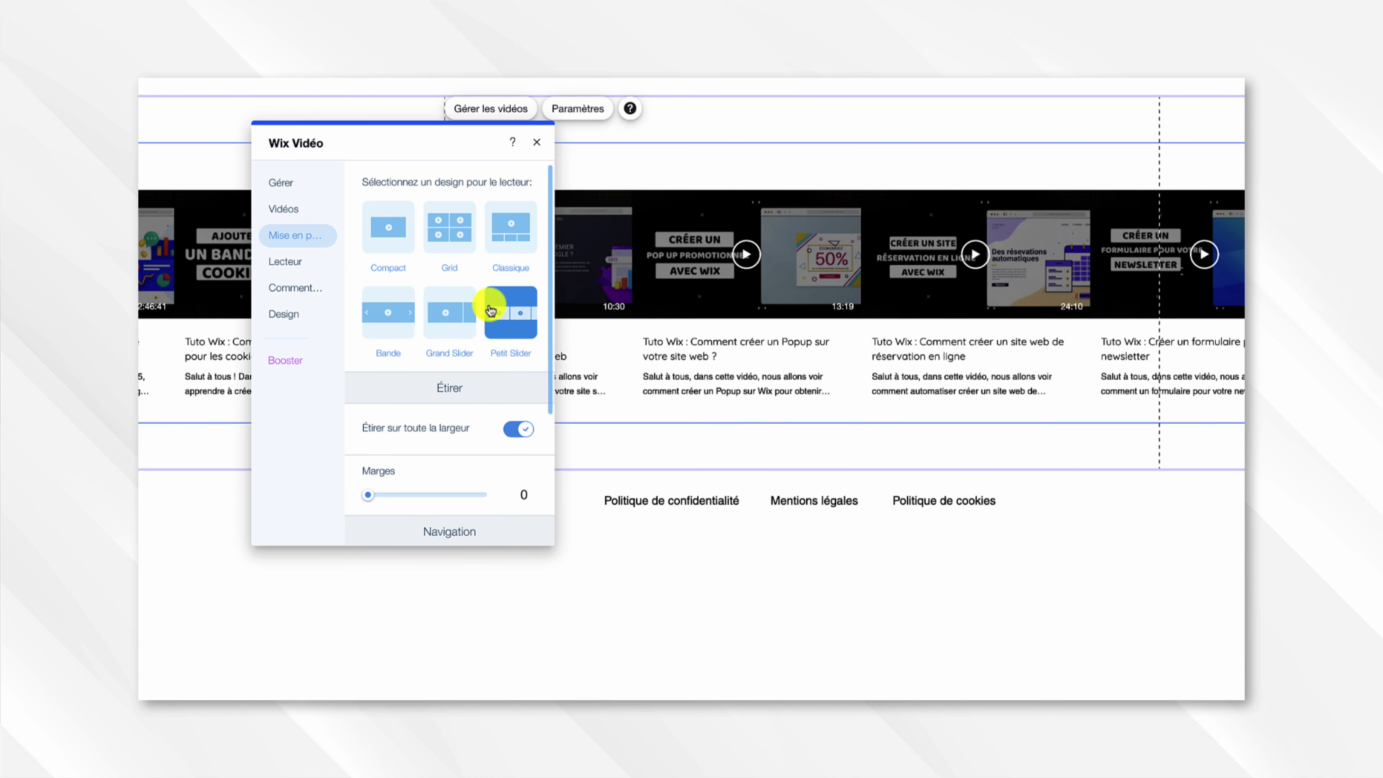
pyautogui.scroll(-2, 492, 309)
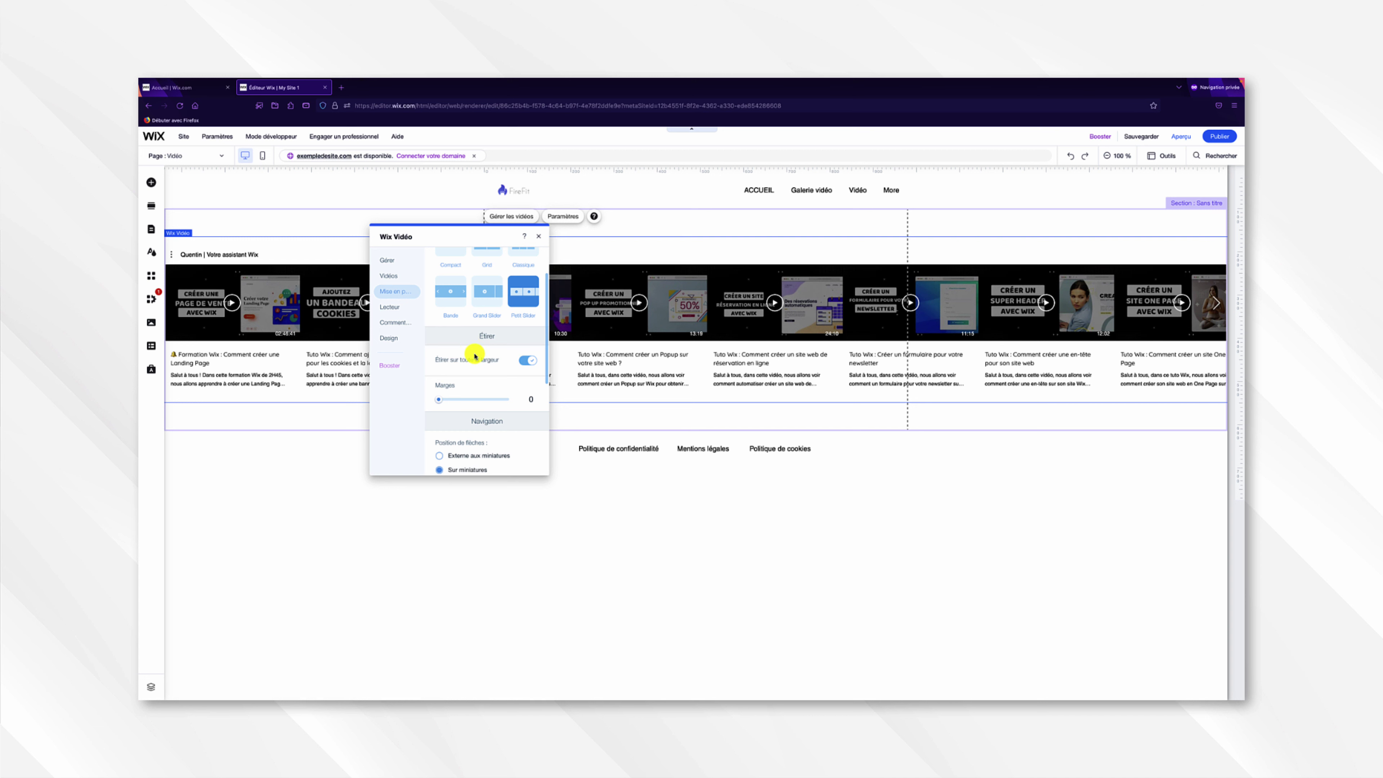
pyautogui.click(526, 361)
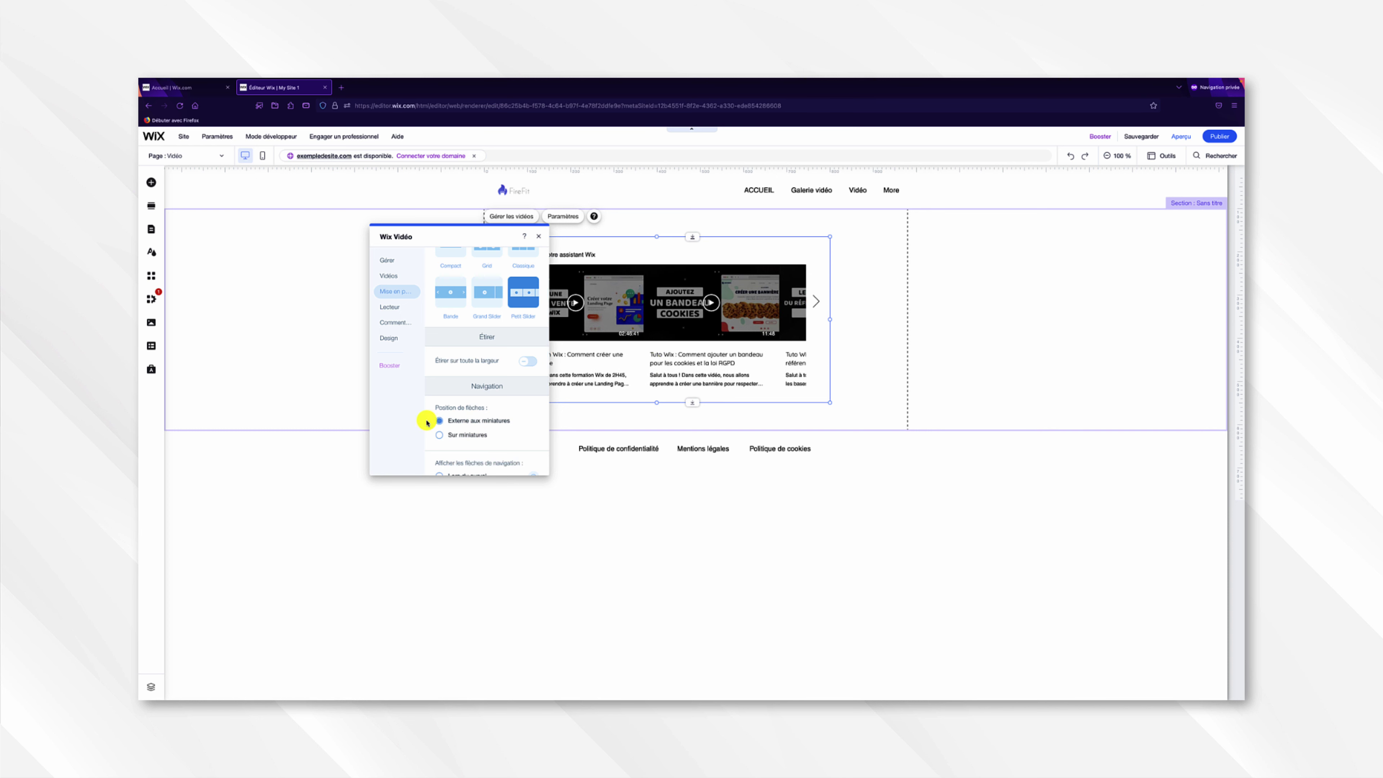
pyautogui.scroll(-2, 464, 420)
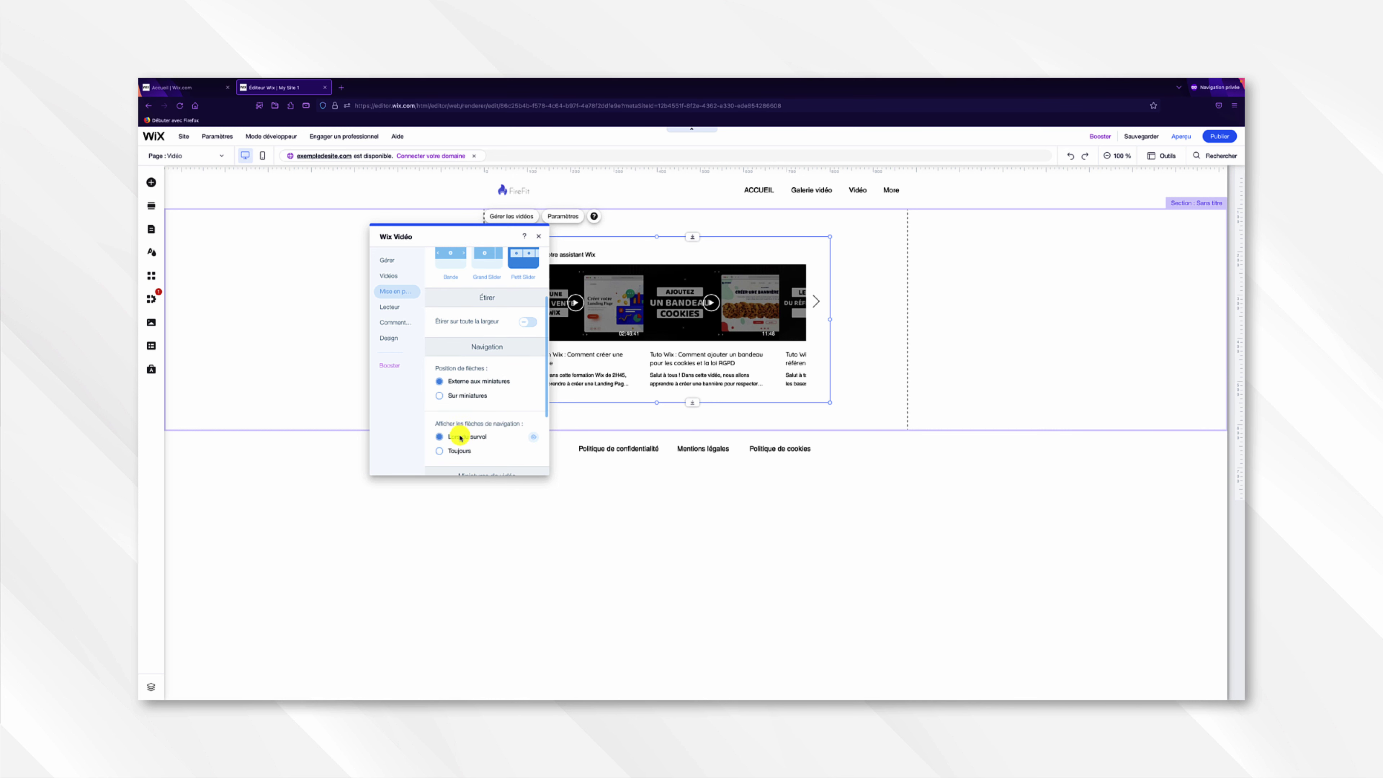
pyautogui.scroll(-5, 454, 451)
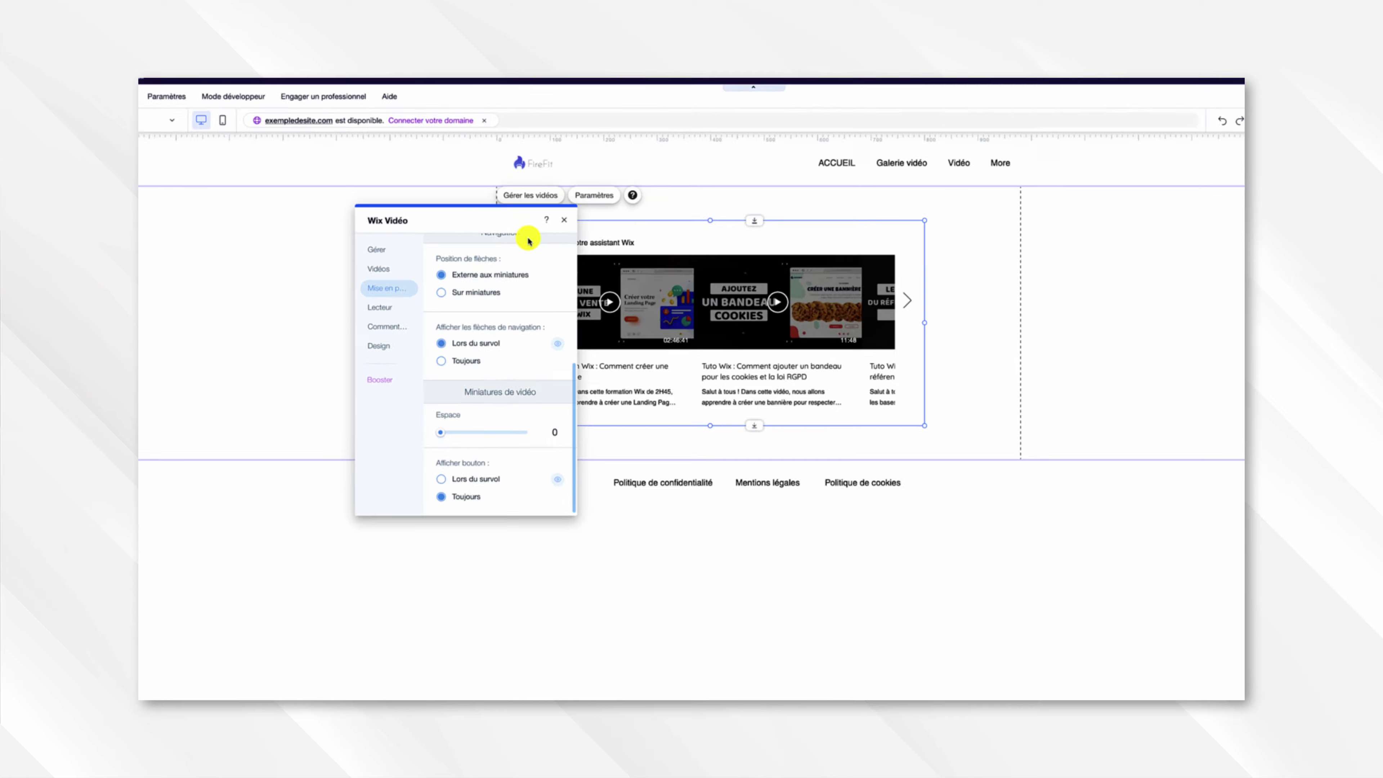
# - Open the video library dashboard to manage the player's videos
pyautogui.click(376, 249)
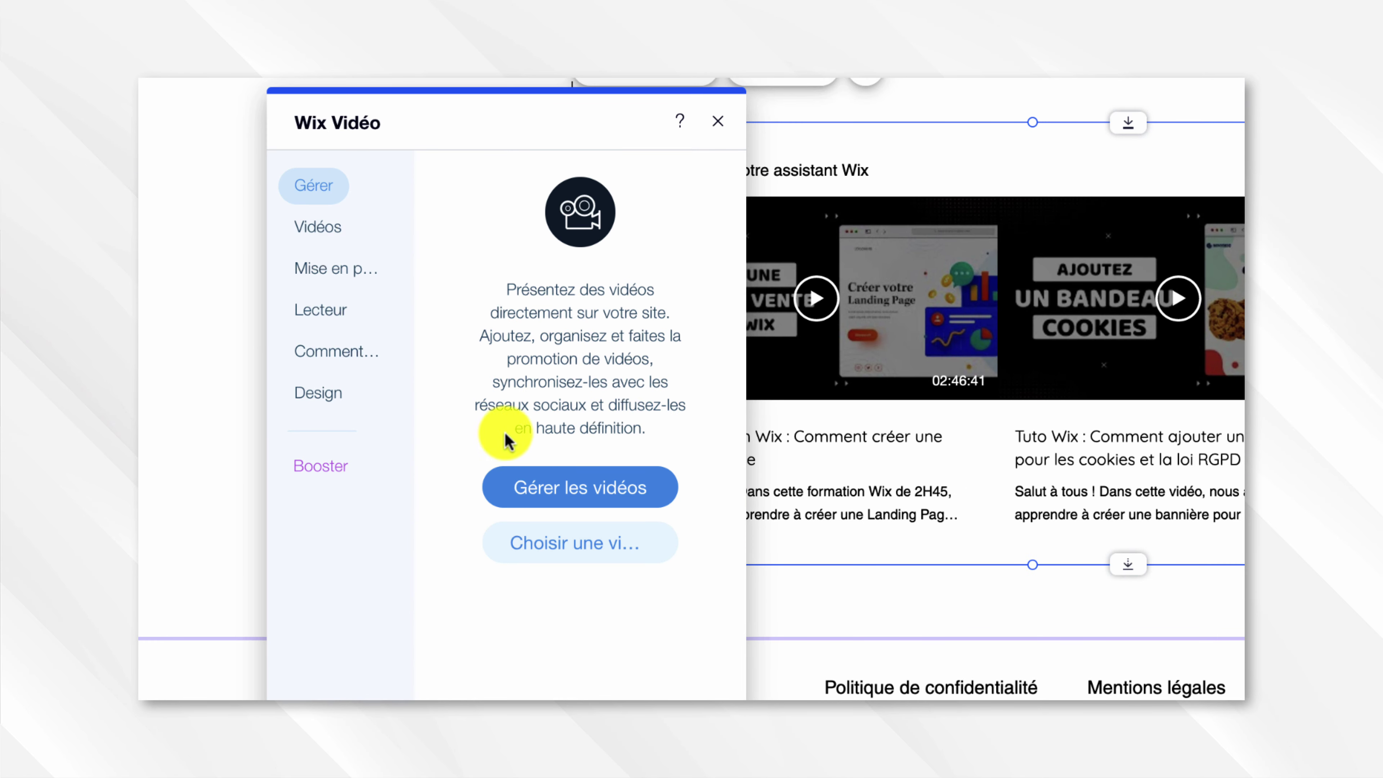
pyautogui.click(595, 477)
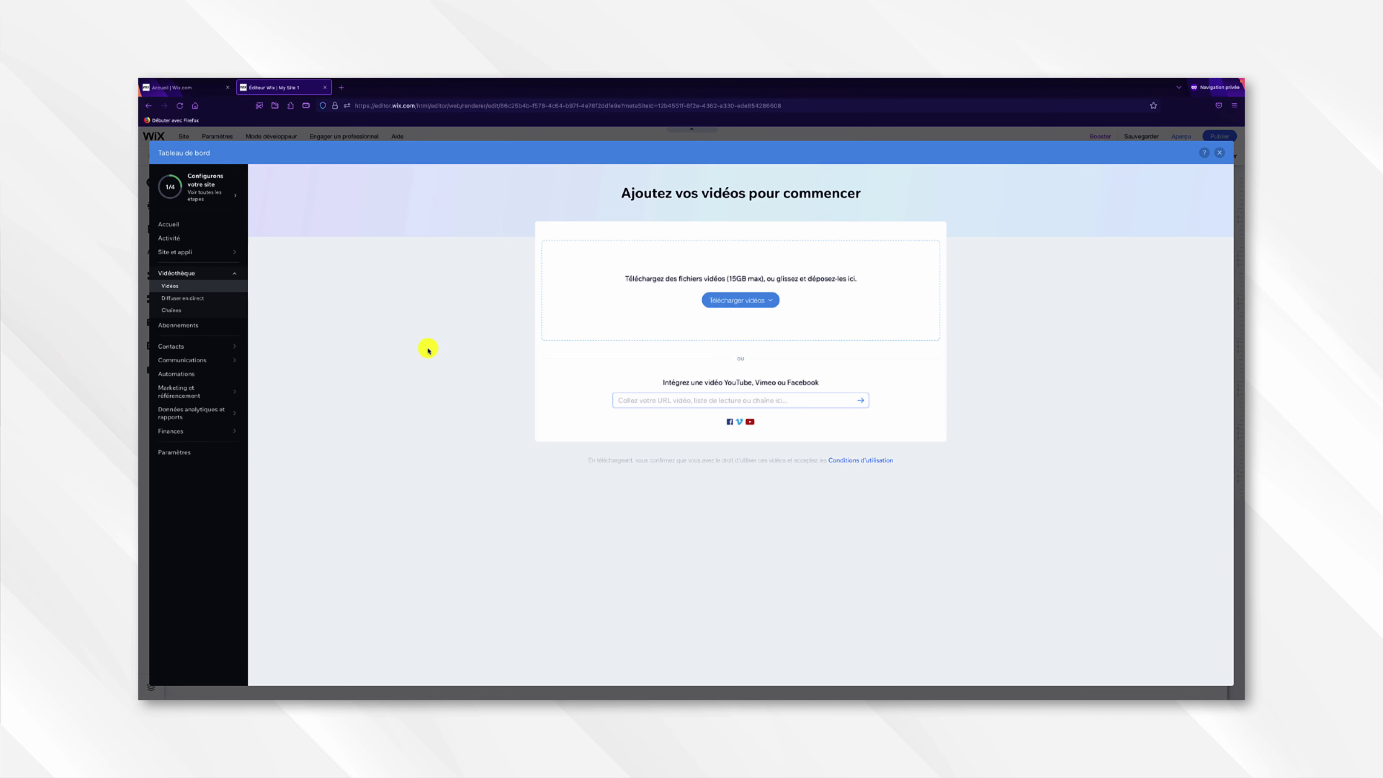
# - Open the details of the connected YouTube channel from the Chaînes section of the video library
pyautogui.click(211, 311)
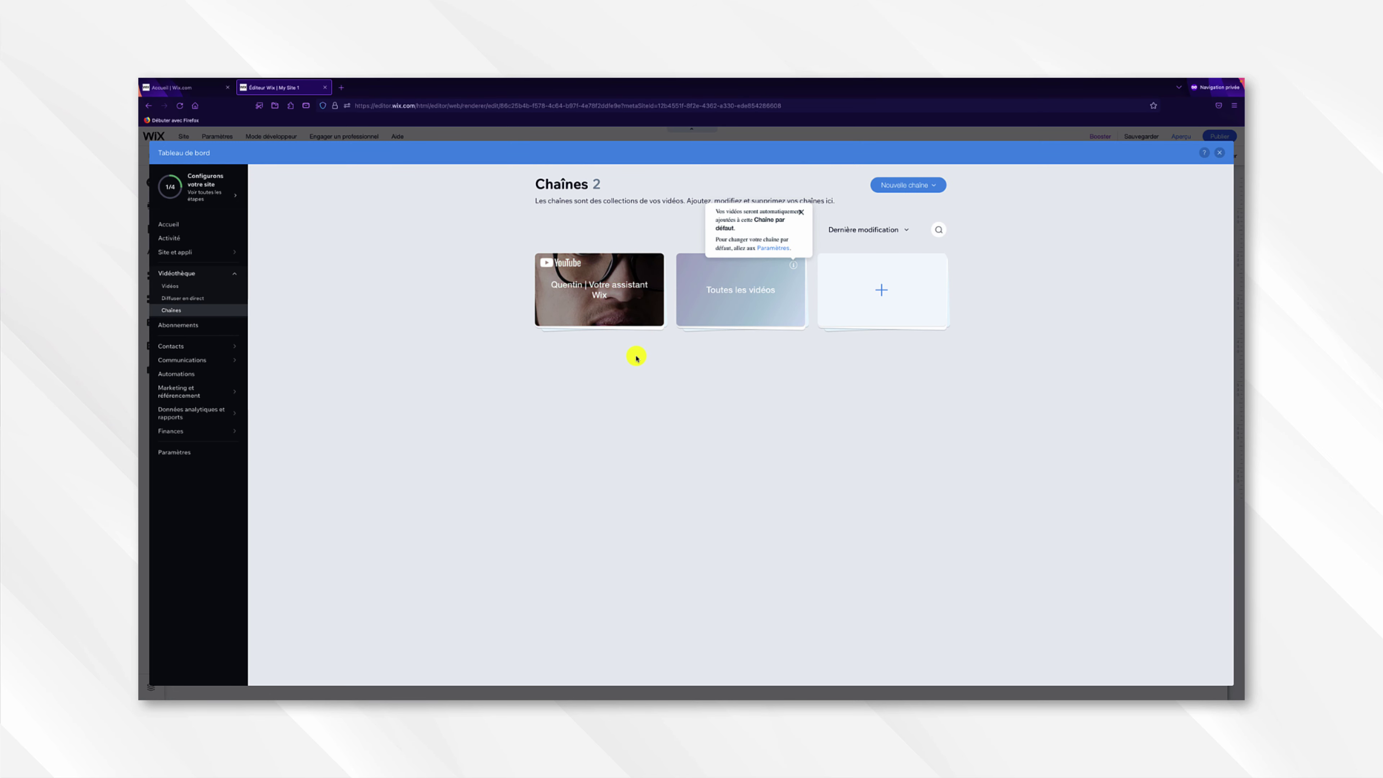
pyautogui.click(603, 314)
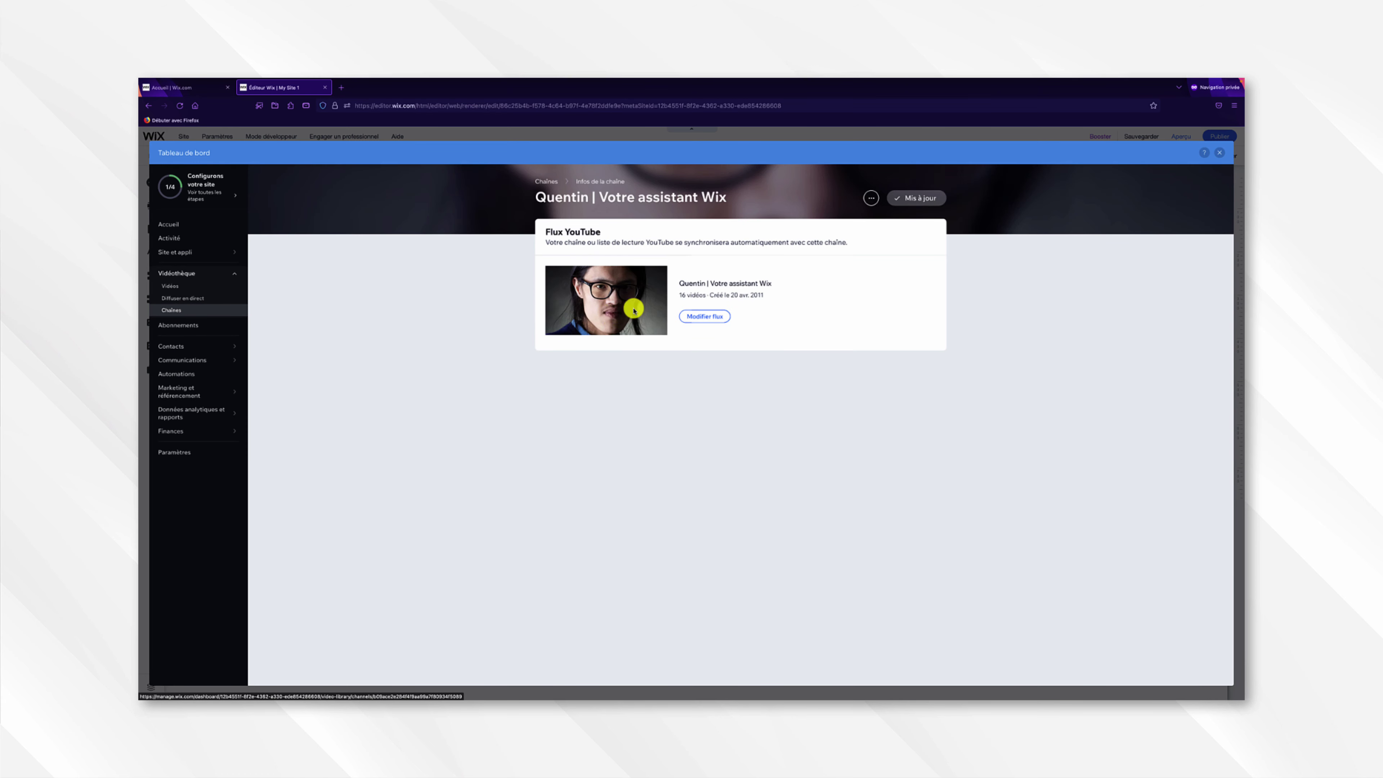
pyautogui.click(870, 200)
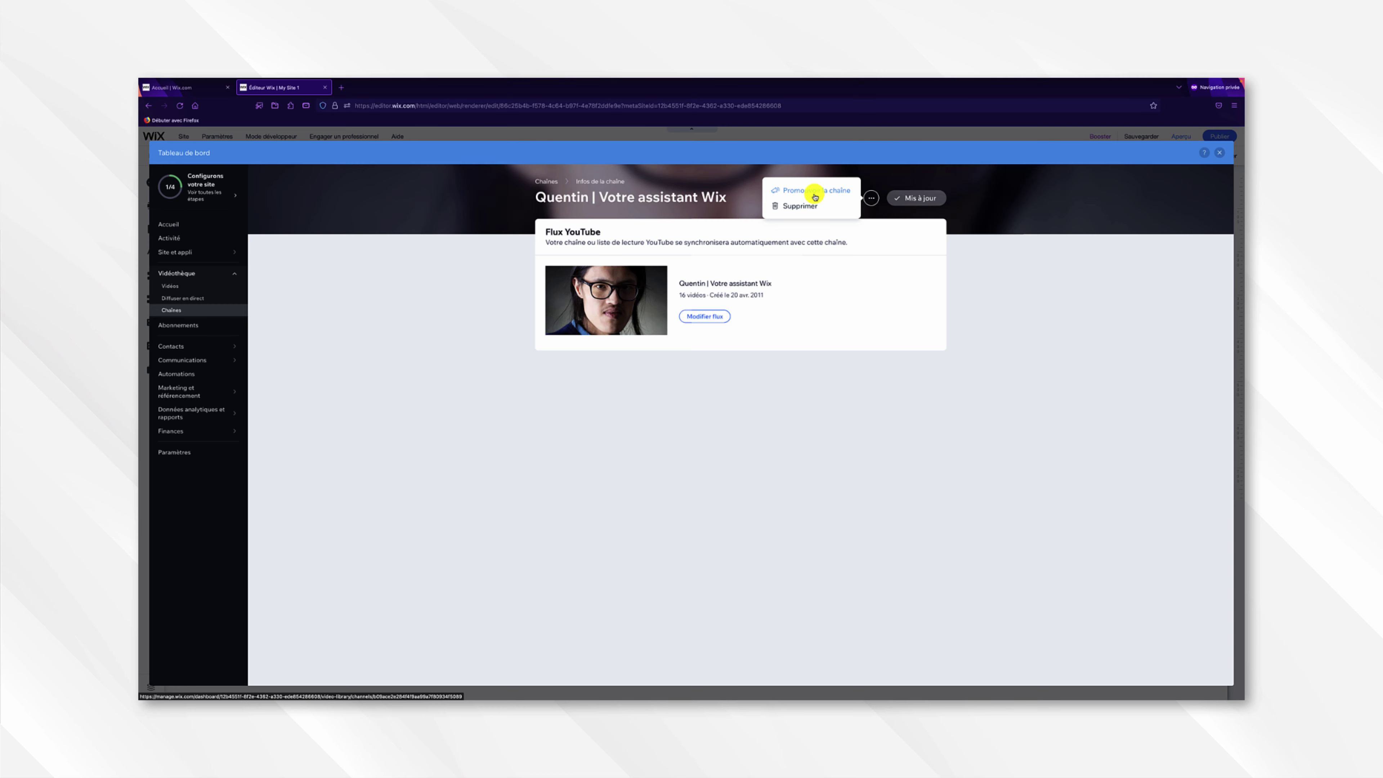
pyautogui.click(796, 206)
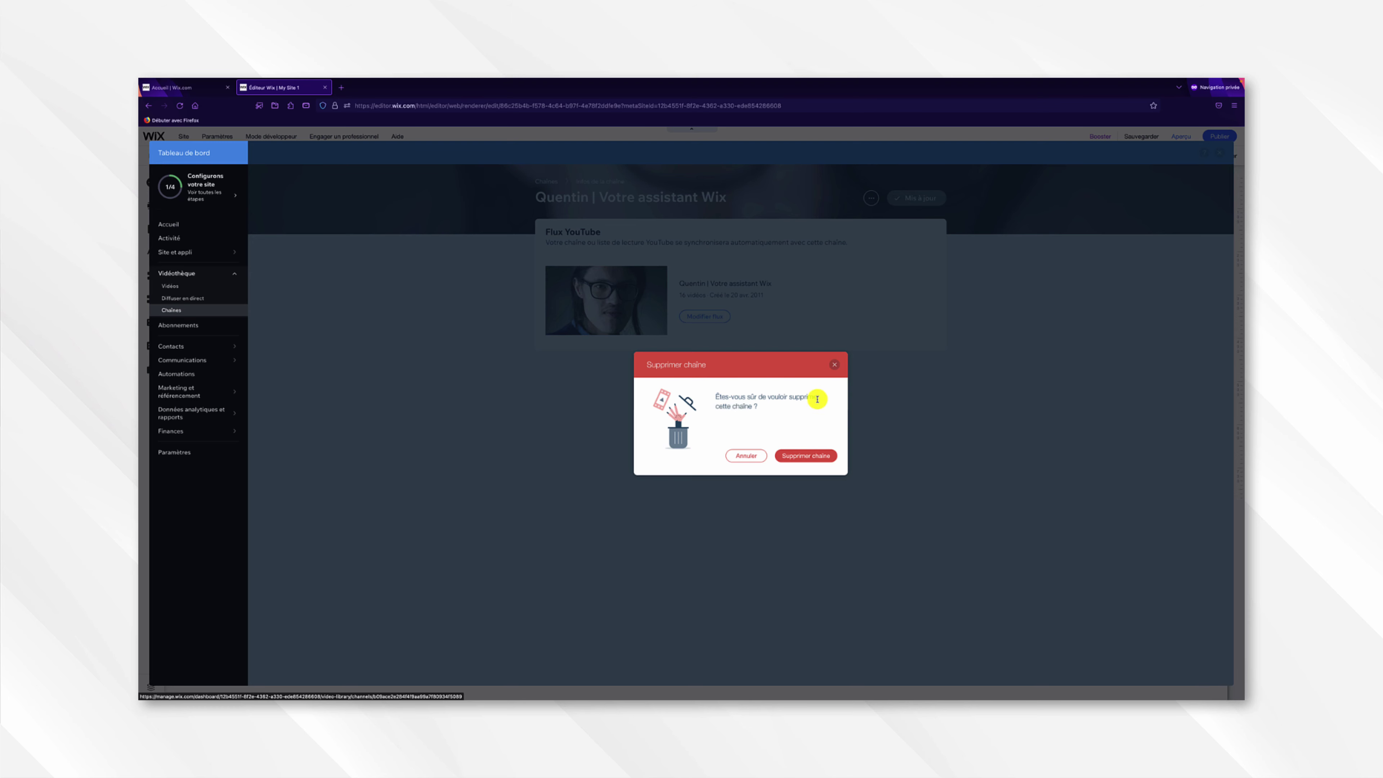
pyautogui.click(745, 456)
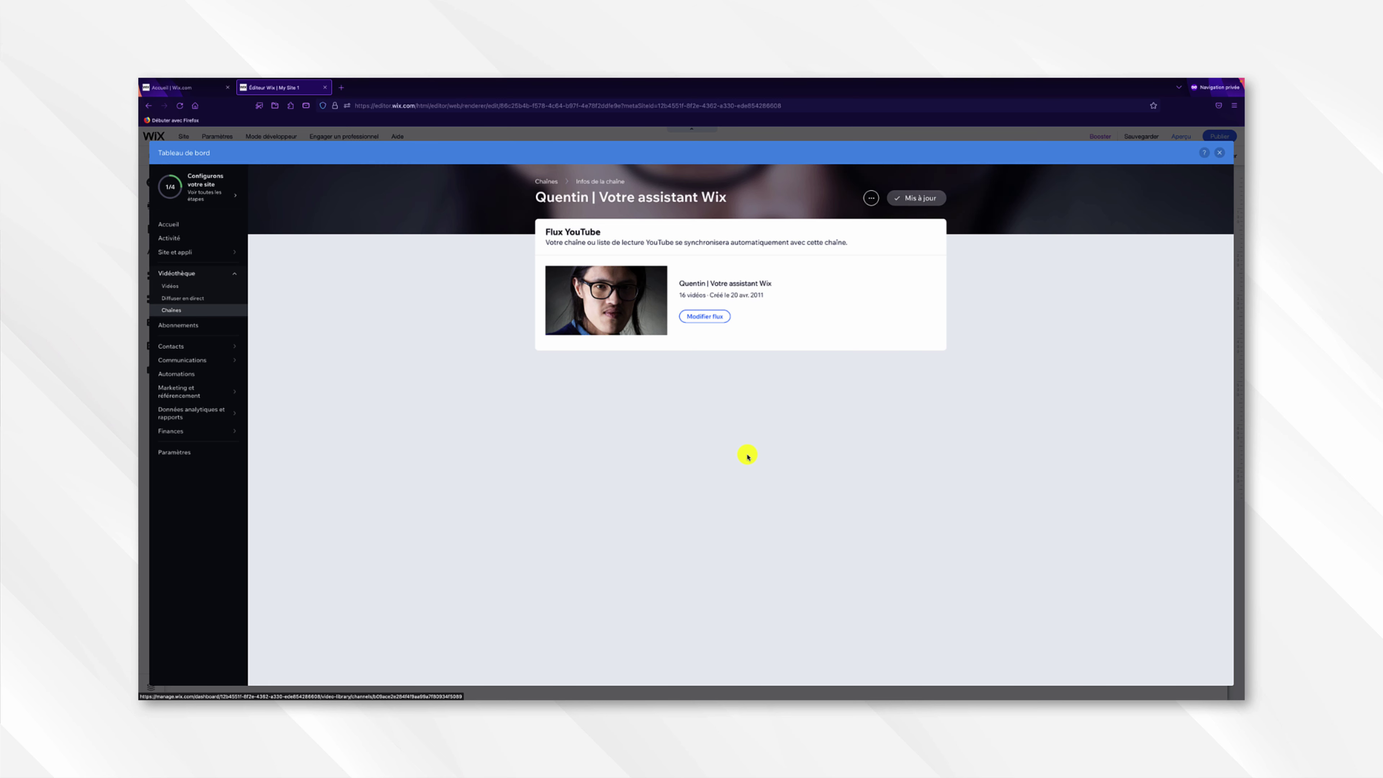
pyautogui.click(720, 319)
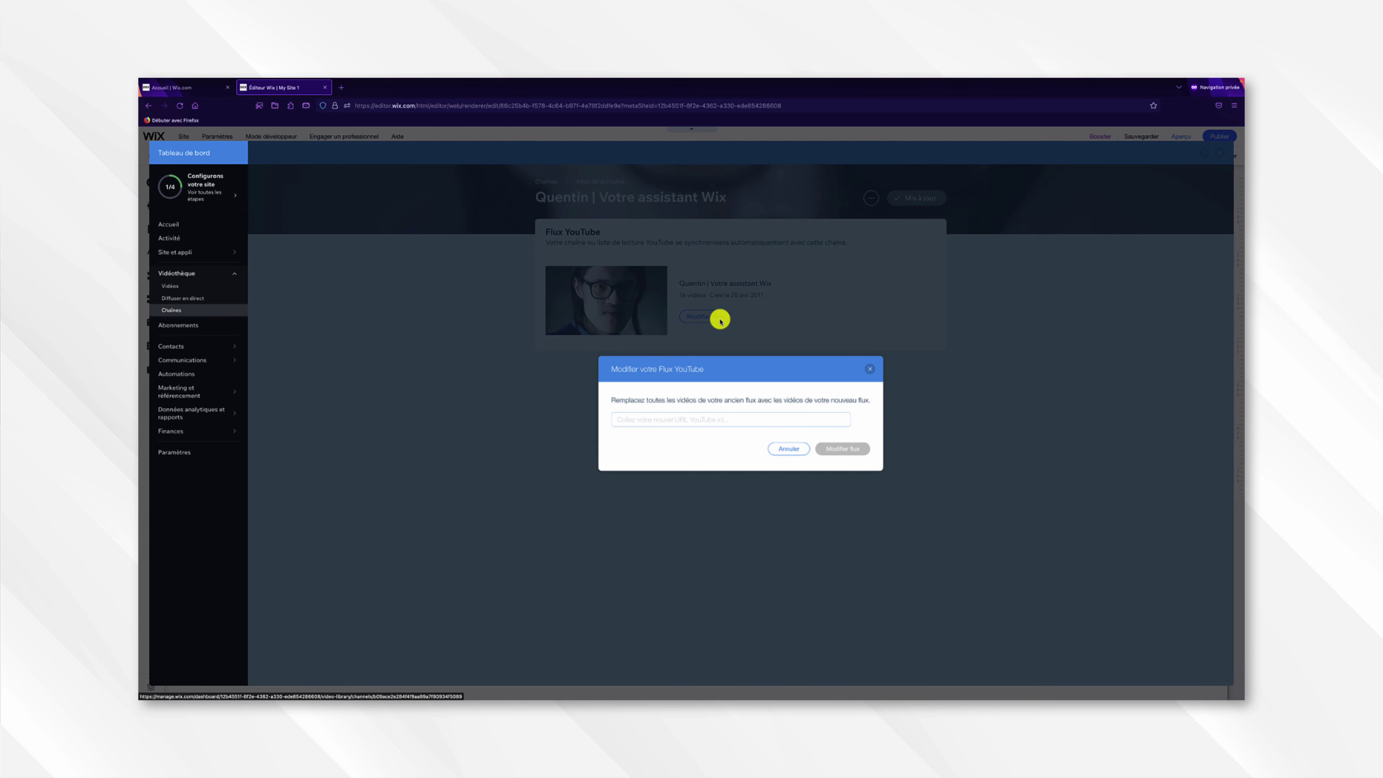
pyautogui.click(714, 417)
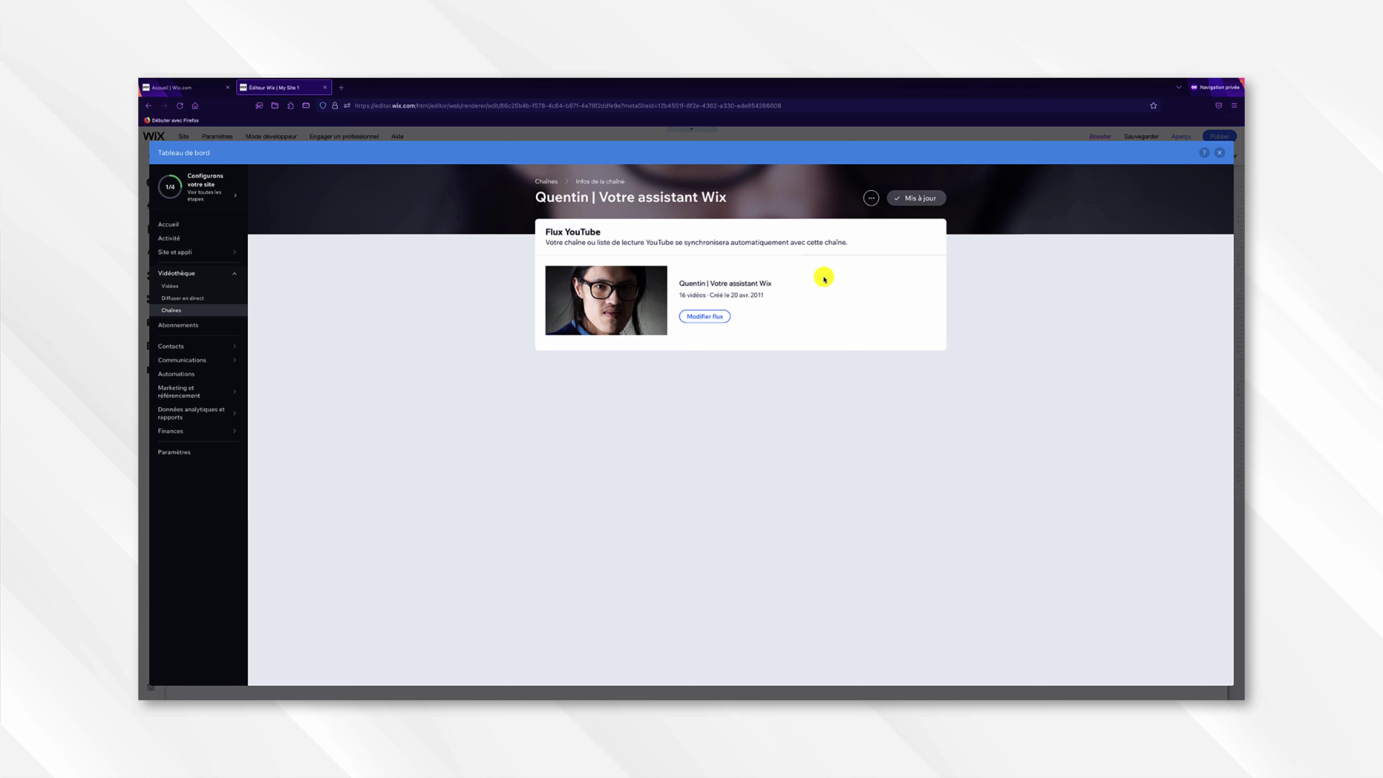
# - Return to the channel list, add a new channel of type Chaîne and open its channel info for editing
pyautogui.click(547, 181)
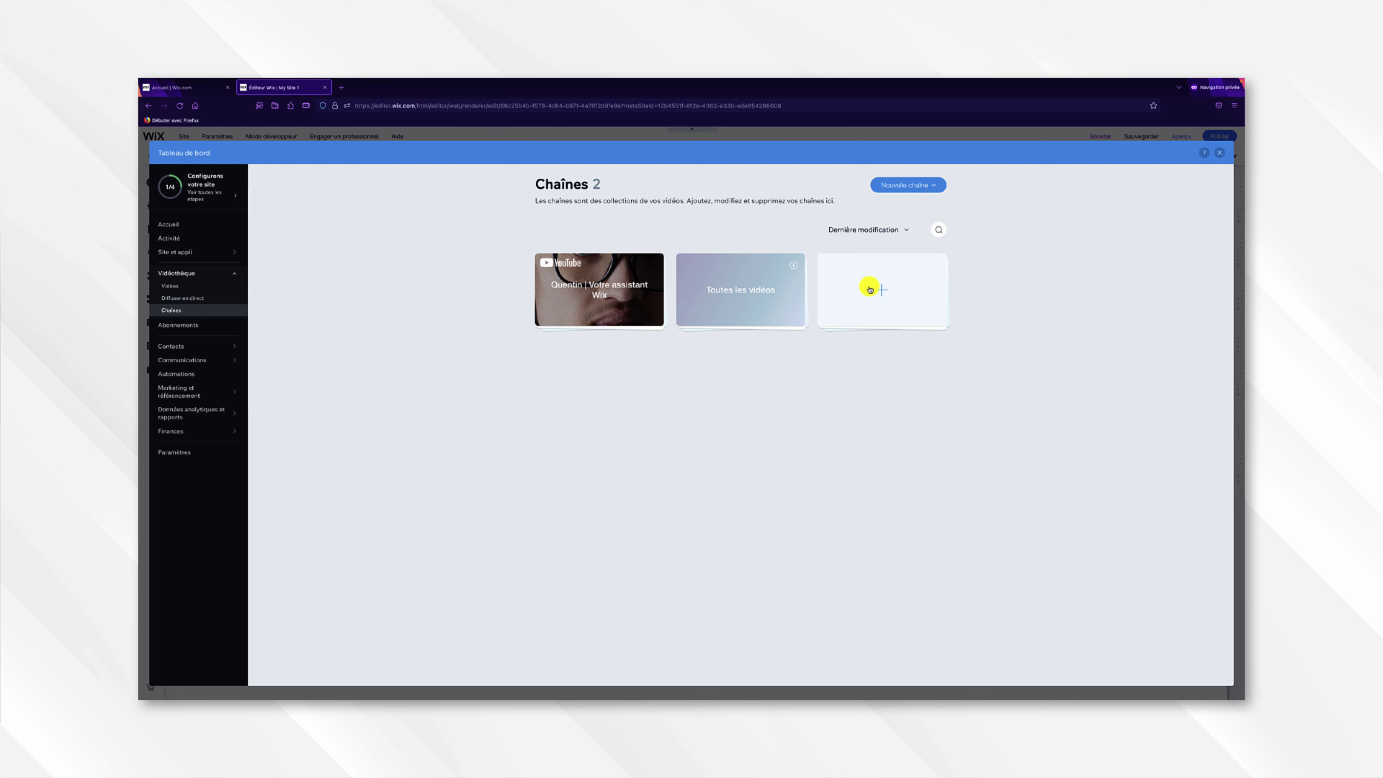
pyautogui.click(906, 187)
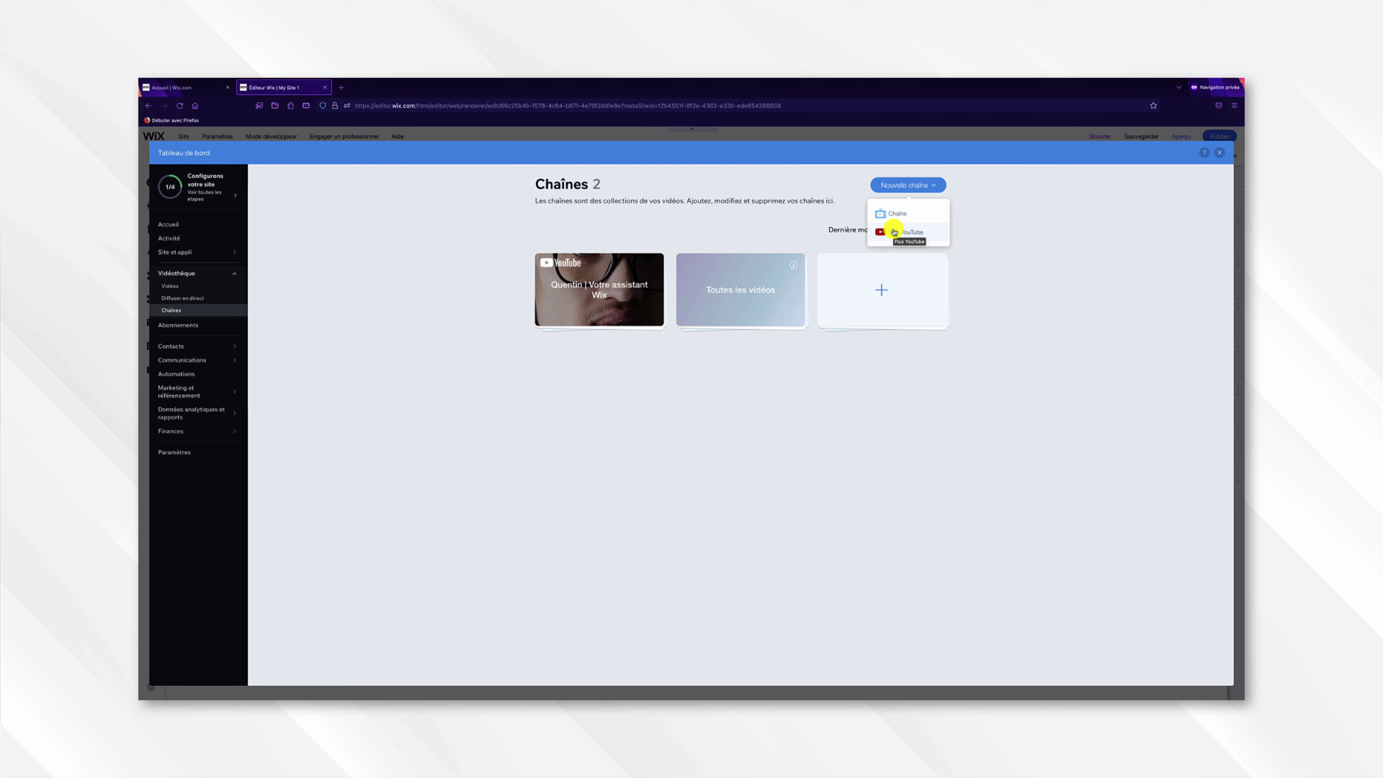
pyautogui.click(899, 213)
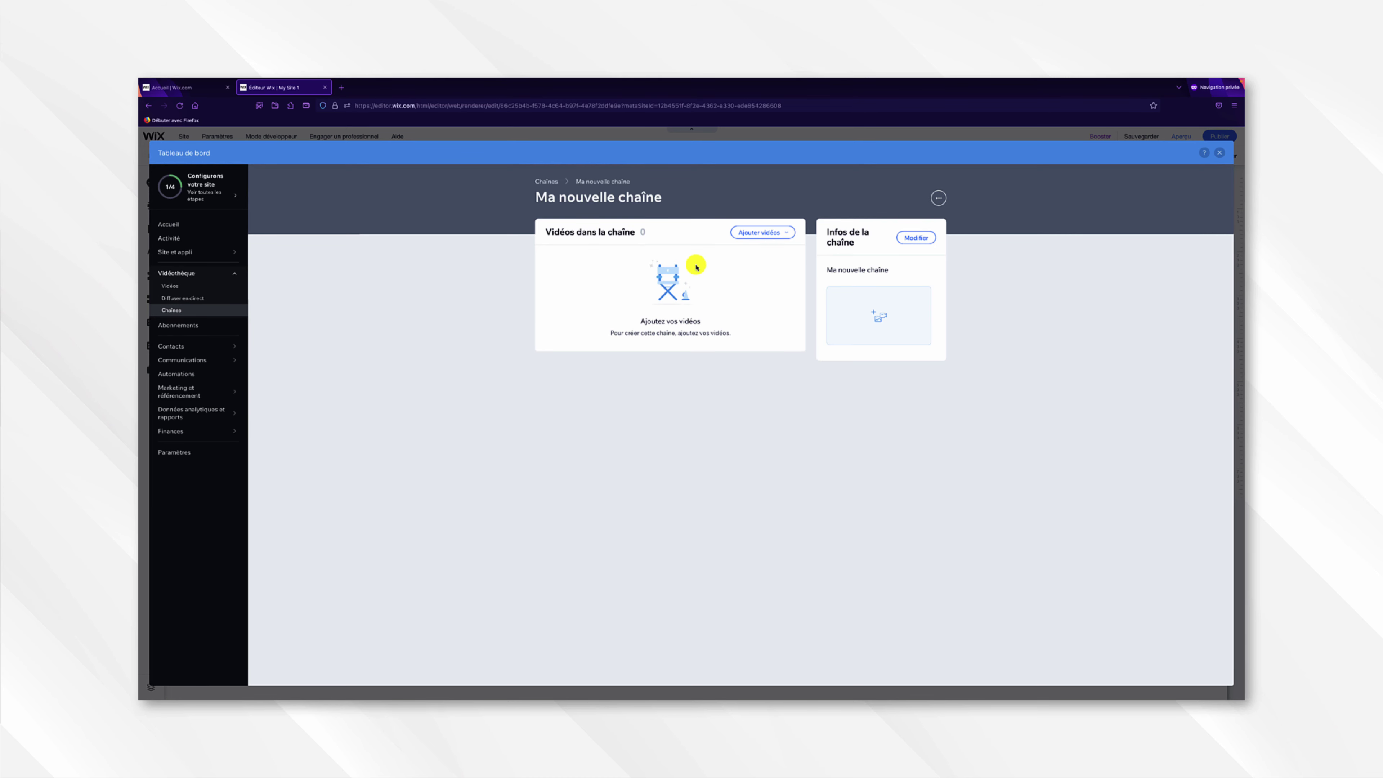
pyautogui.click(916, 238)
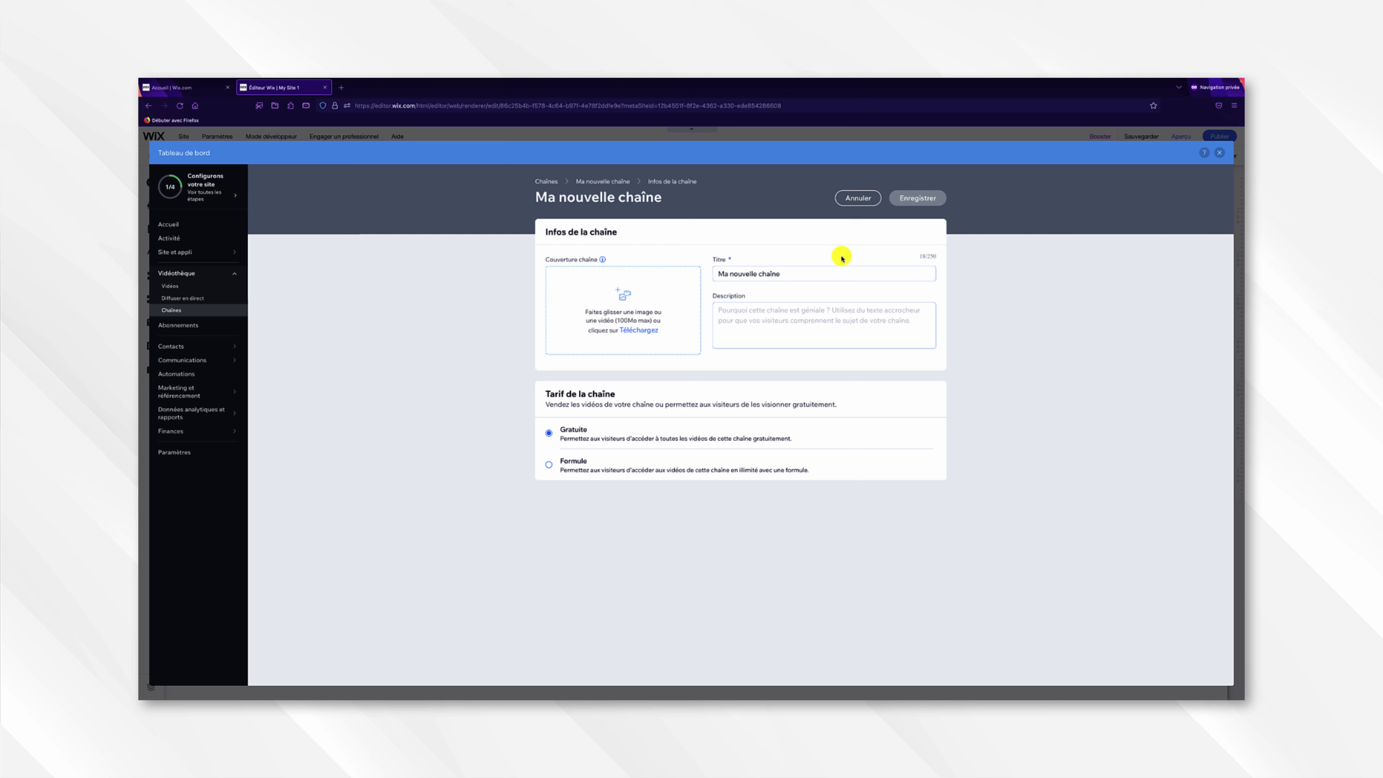